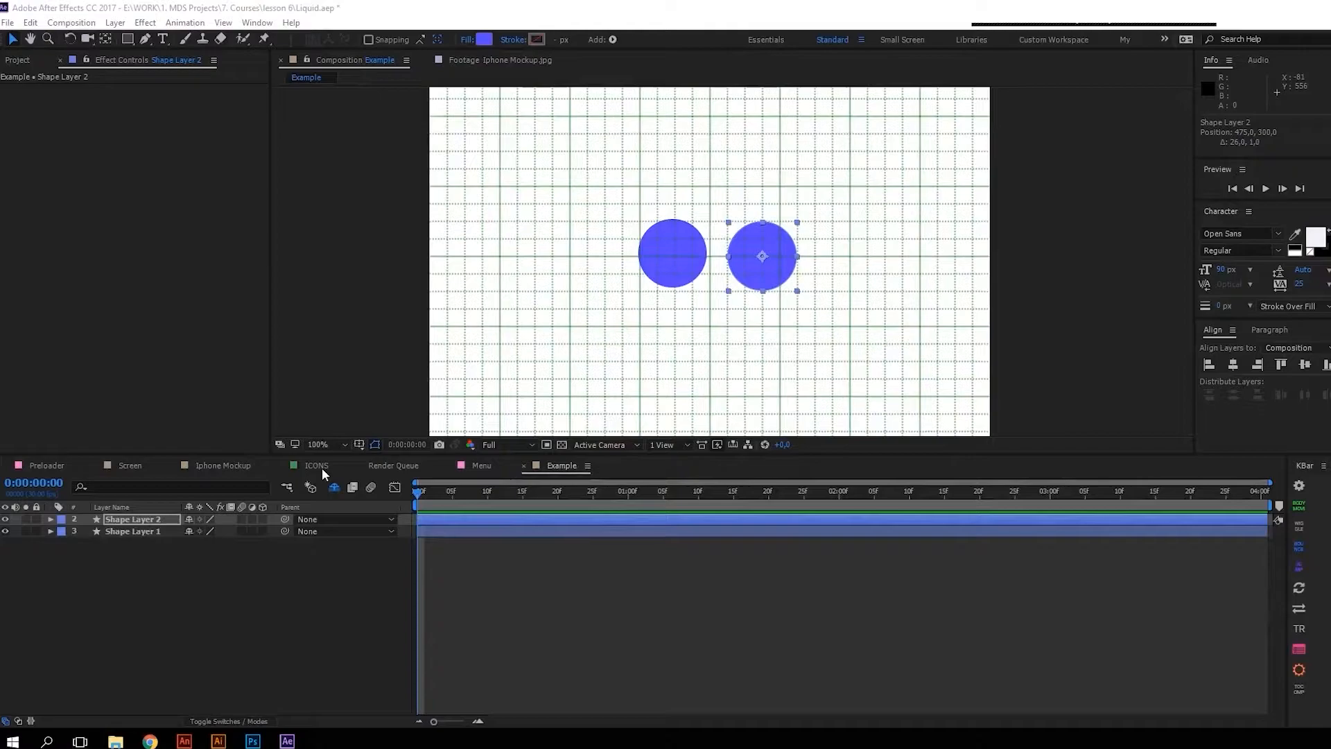
# - Add a new adjustment layer above the two circle shape layers in the Example composition
pyautogui.rightClick(272, 572)
pyautogui.moveTo(291, 583)
pyautogui.click(522, 692)
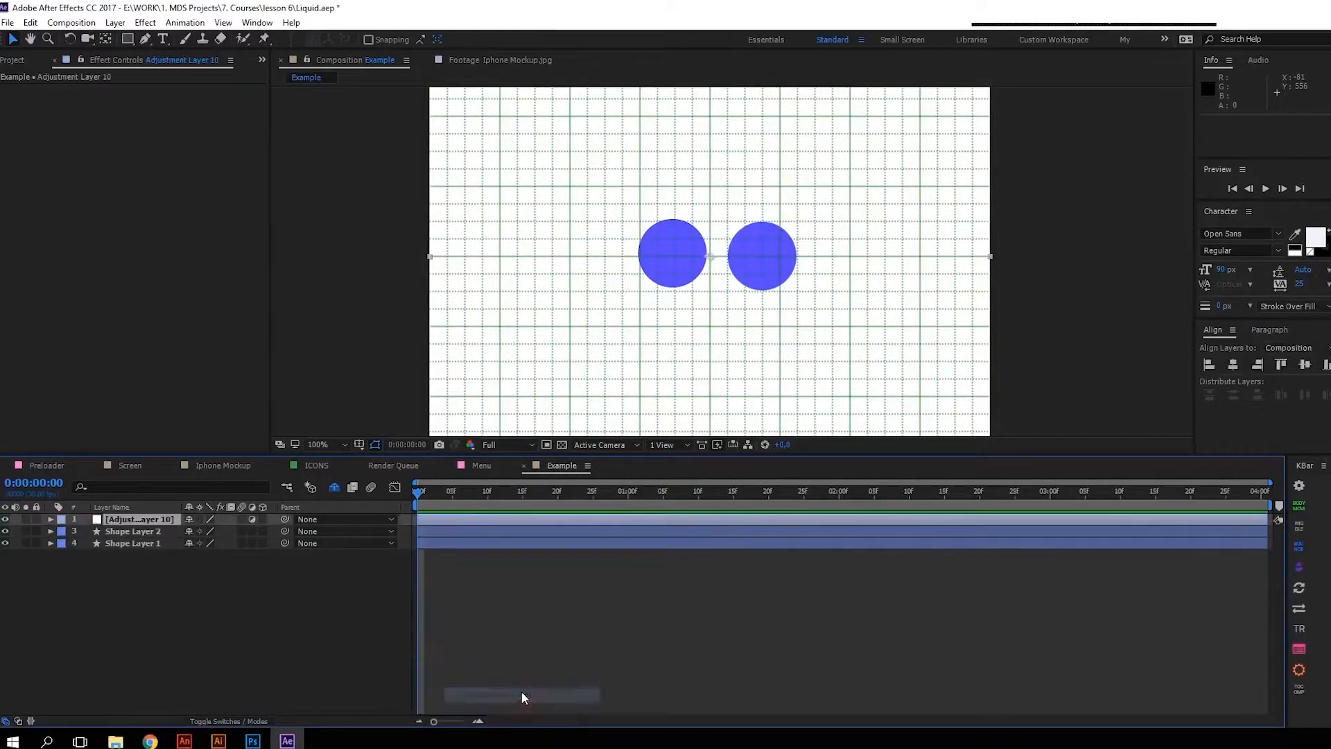
# - Apply the Fast Blur effect to the adjustment layer and set its Blurriness to 20
pyautogui.hotkey('ctrl', 'space')
pyautogui.write('F')
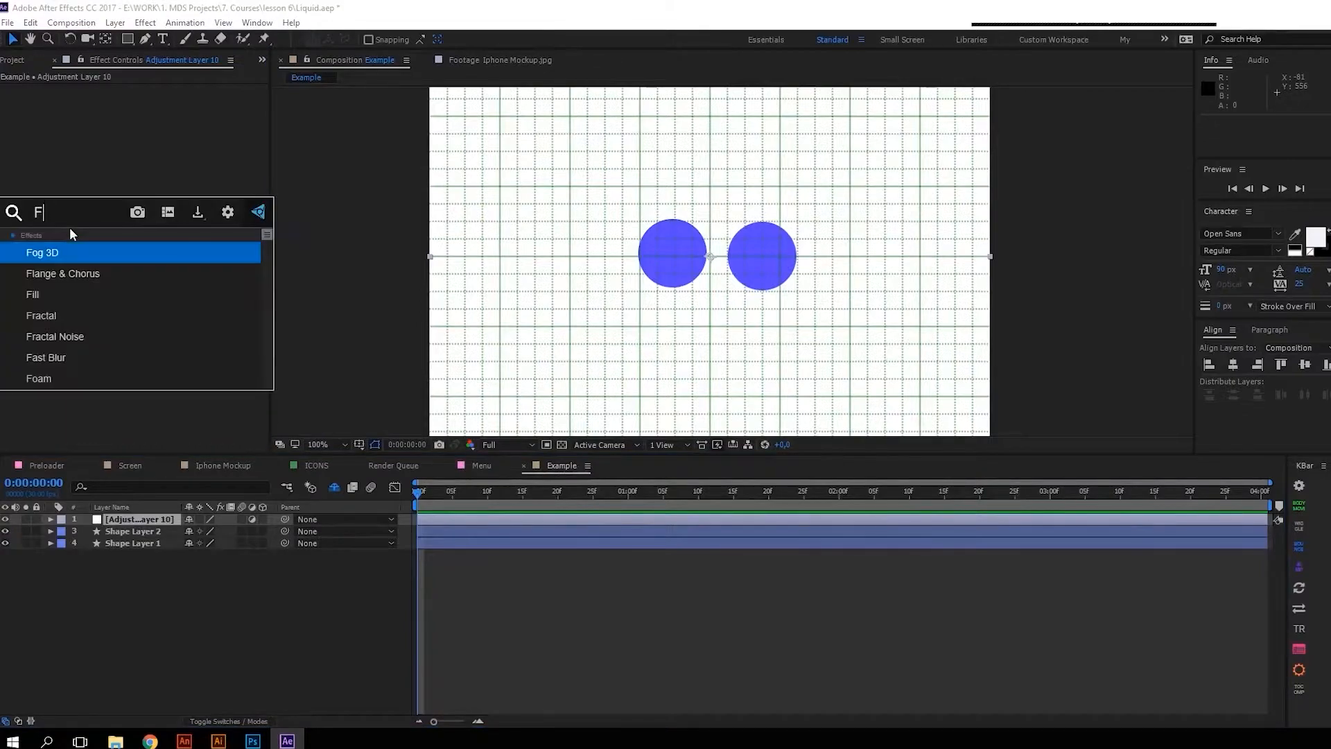
pyautogui.write('ast bl')
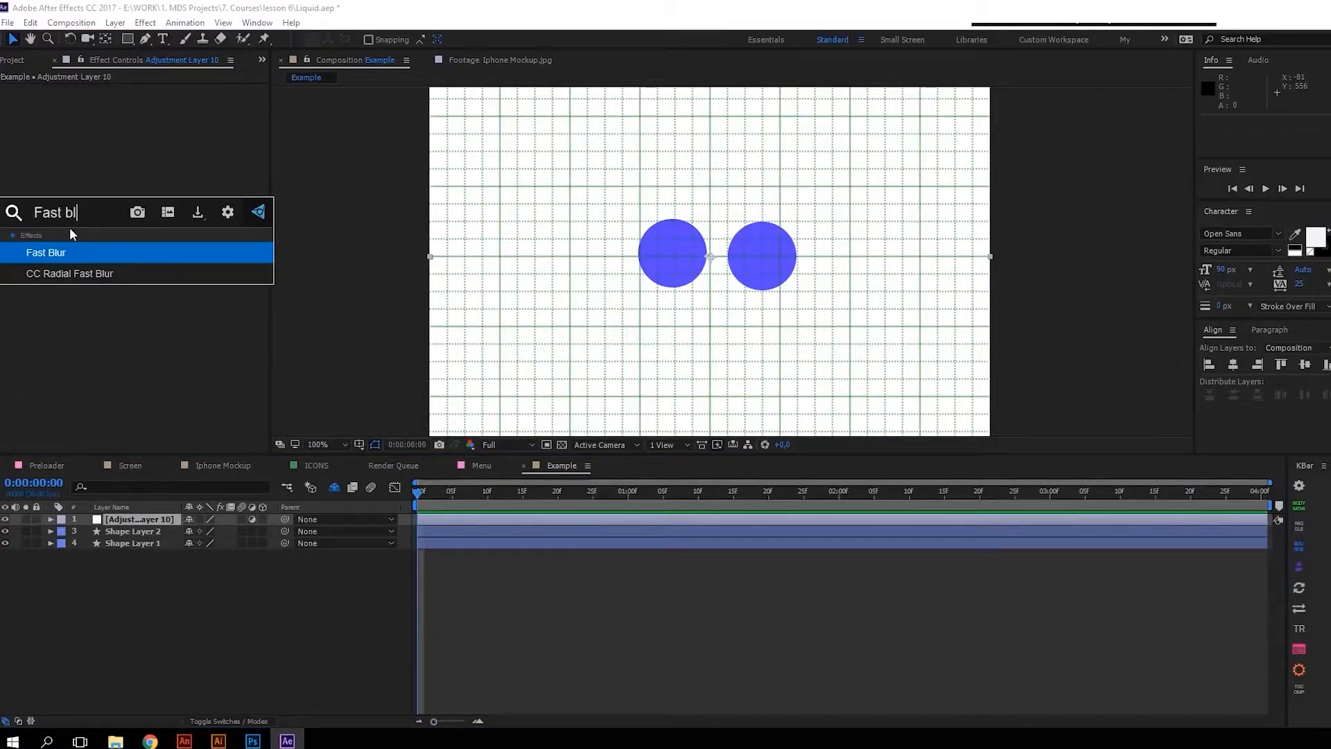
pyautogui.press('Return')
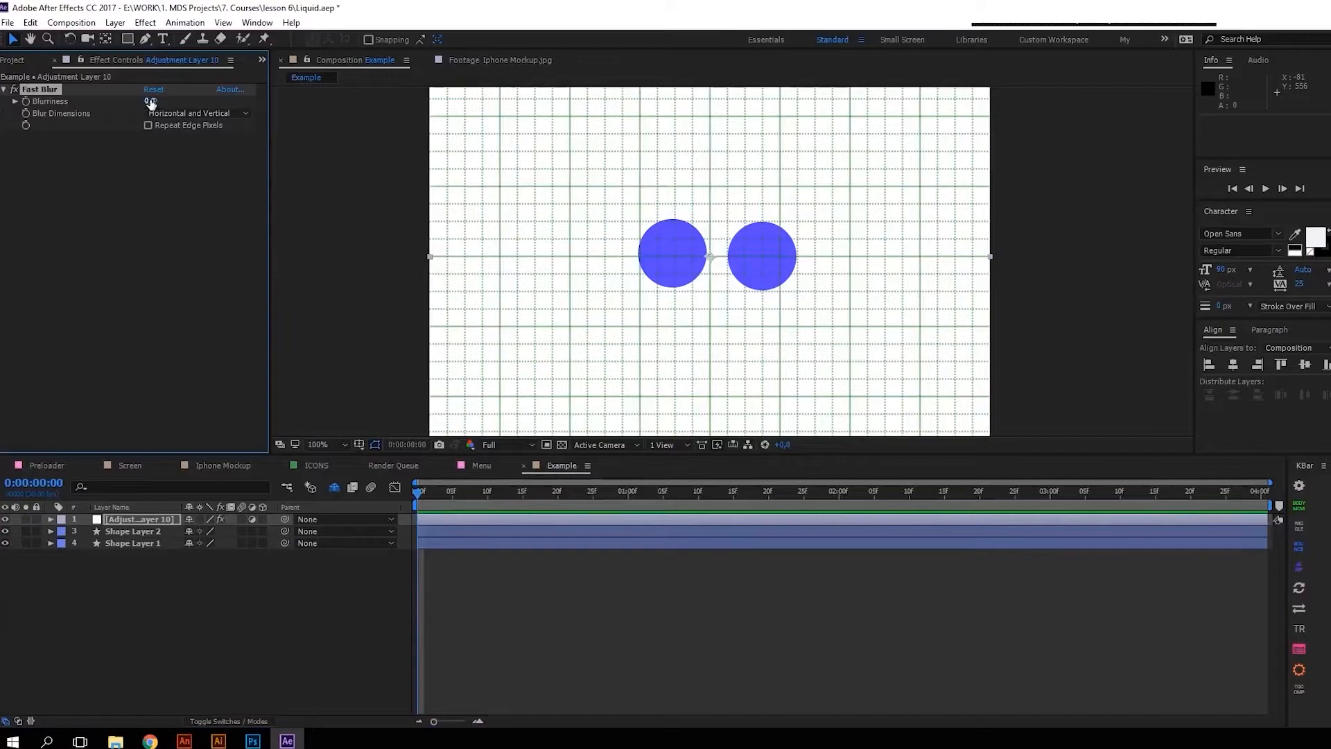
pyautogui.moveTo(150, 100); pyautogui.dragTo(169, 101)
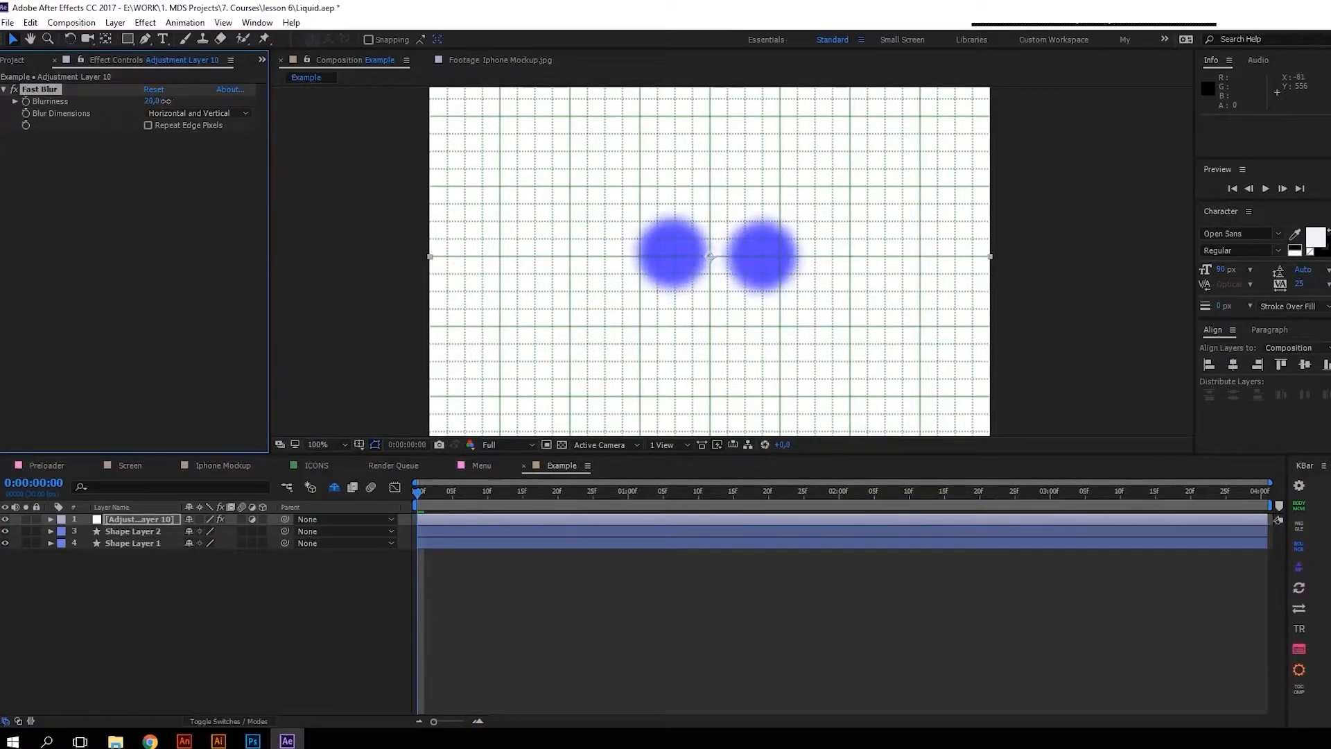
pyautogui.click(93, 261)
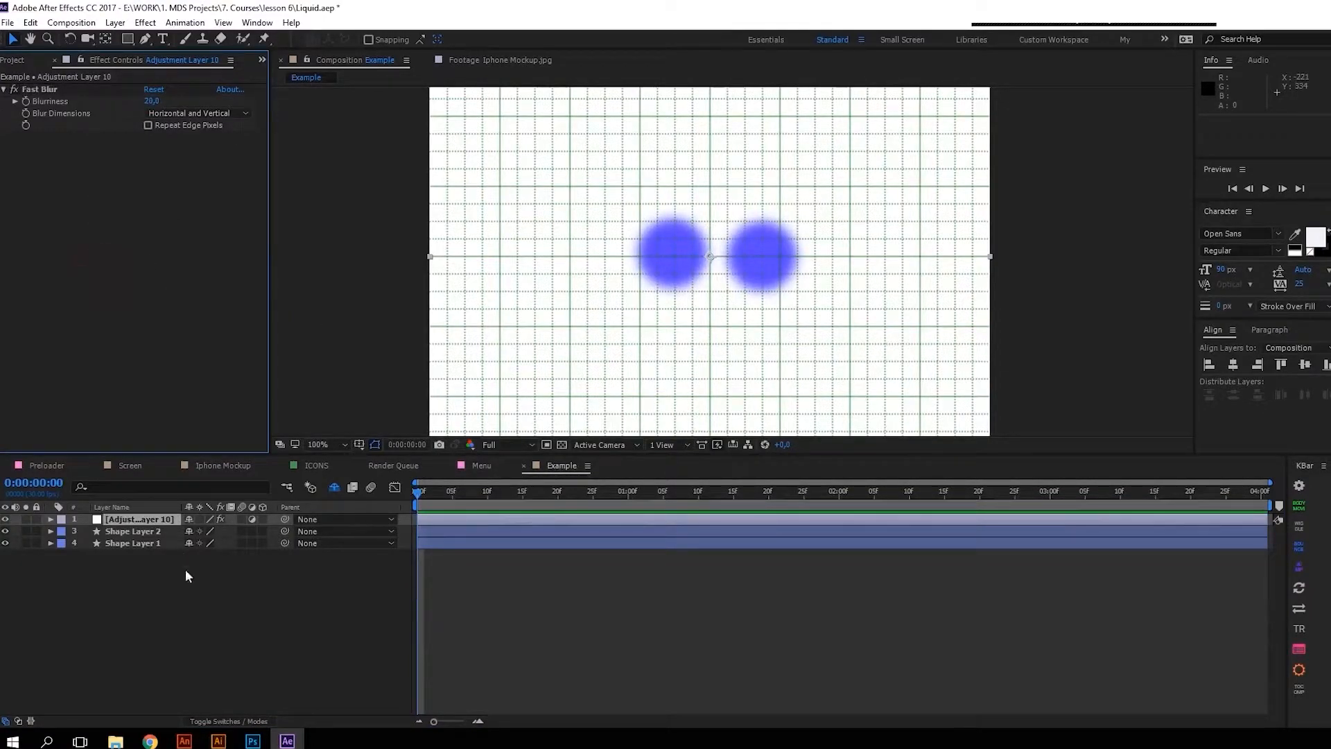
# - Apply the Simple Choker effect to the adjustment layer and set Choke Matte to 20
pyautogui.hotkey('ctrl', 'space')
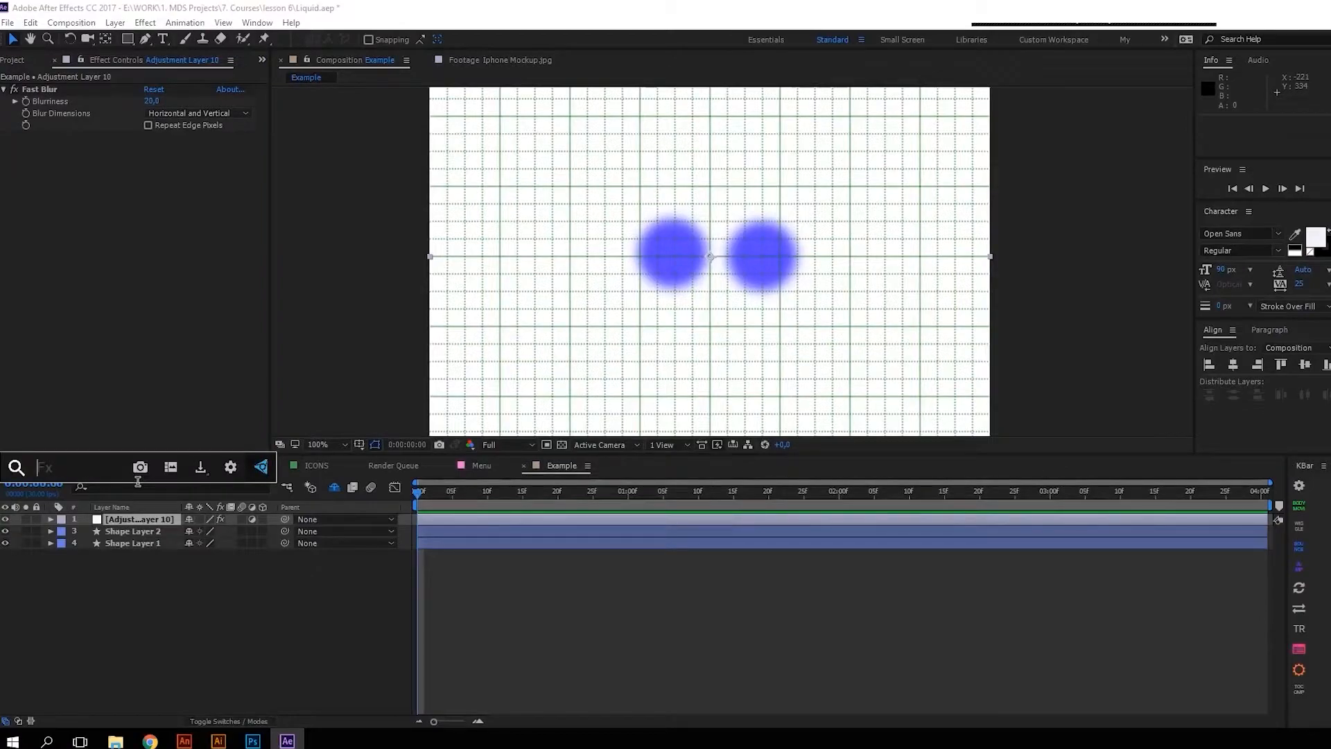
pyautogui.write('Simple Ch')
pyautogui.press('Return')
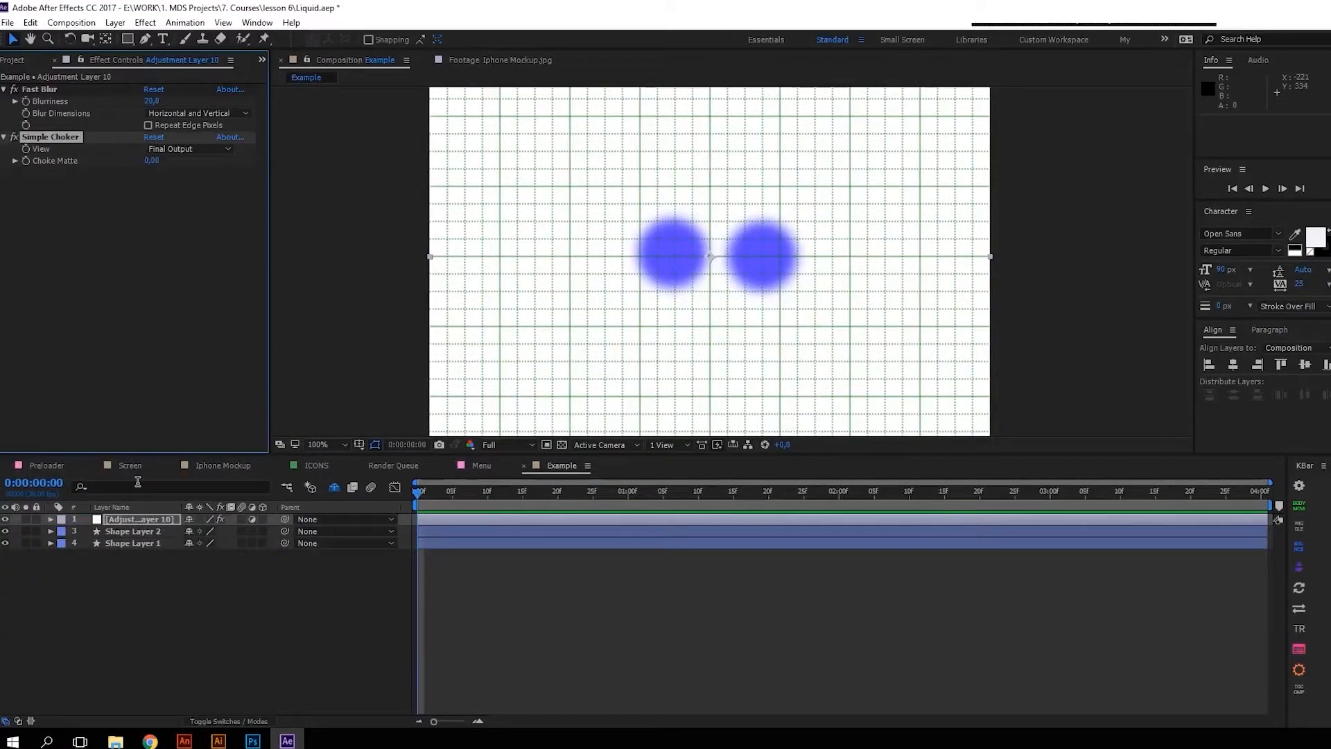
pyautogui.click(149, 160)
pyautogui.write('20')
pyautogui.press('Return')
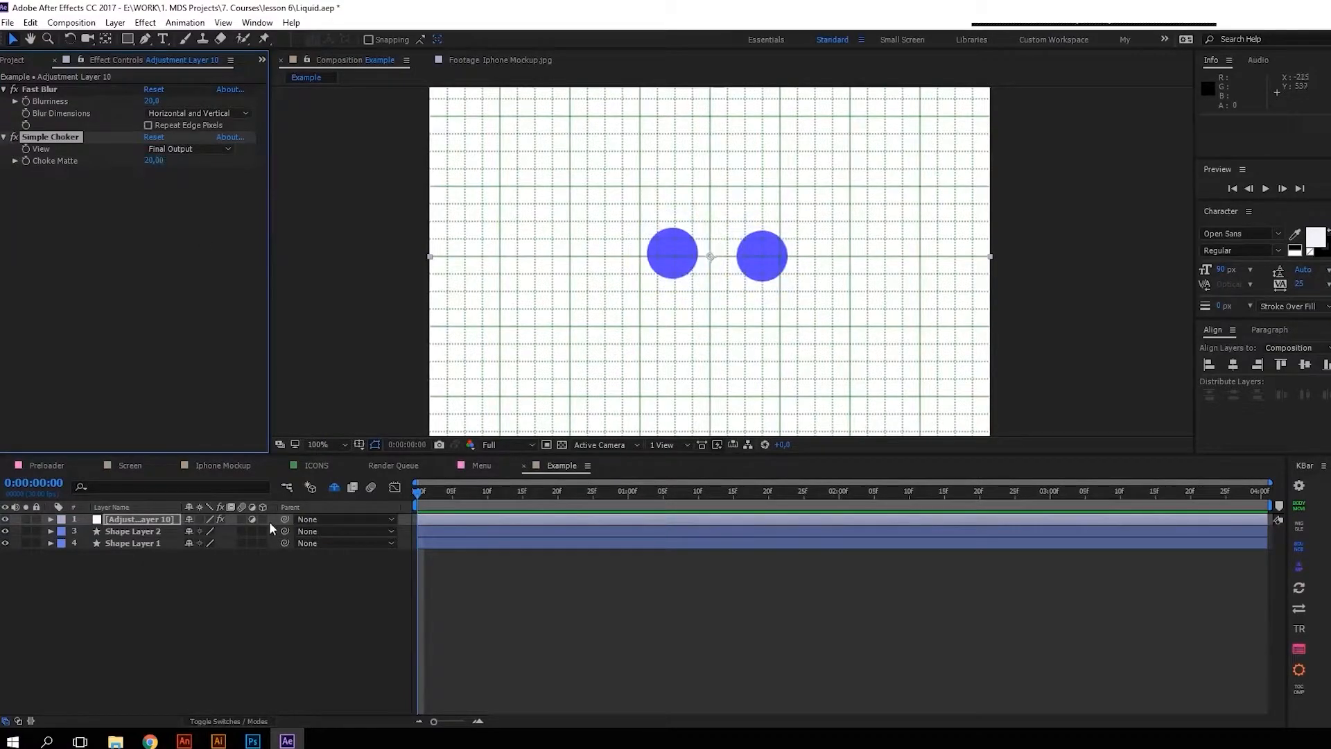
# - Move the Shape Layer 2 circle towards the other circle to about position 425, 300 so the two merge
pyautogui.click(151, 529)
pyautogui.moveTo(763, 251); pyautogui.dragTo(737, 203)
pyautogui.hotkey('ctrl', 'z')
pyautogui.moveTo(773, 271); pyautogui.dragTo(730, 258)
pyautogui.click(139, 518)
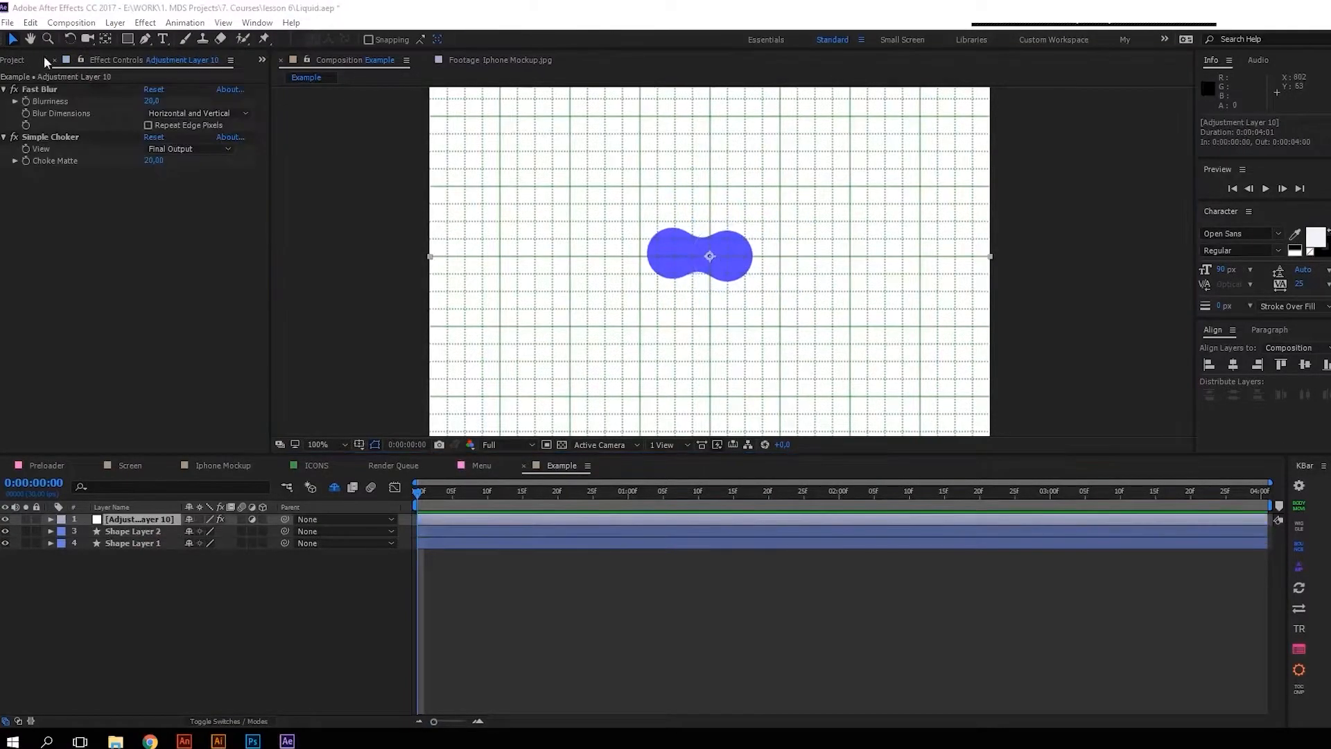
pyautogui.click(63, 89)
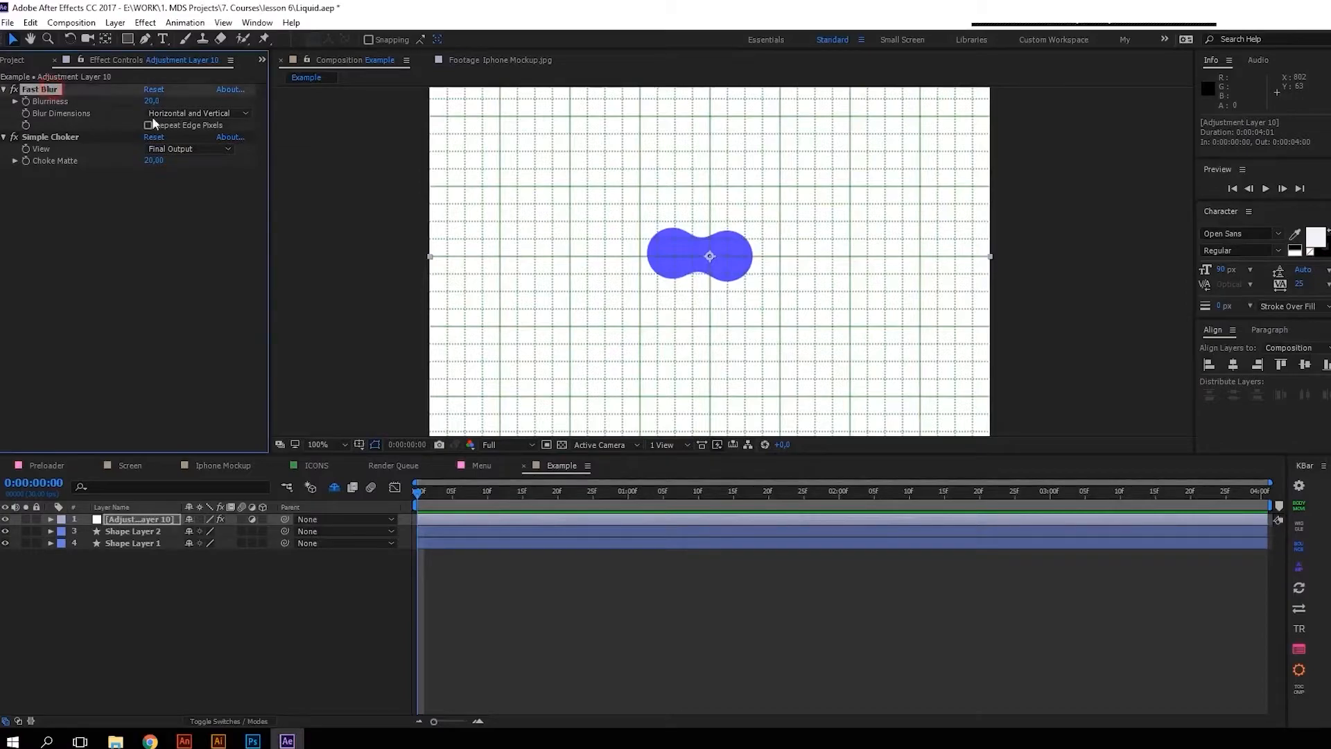
pyautogui.click(59, 136)
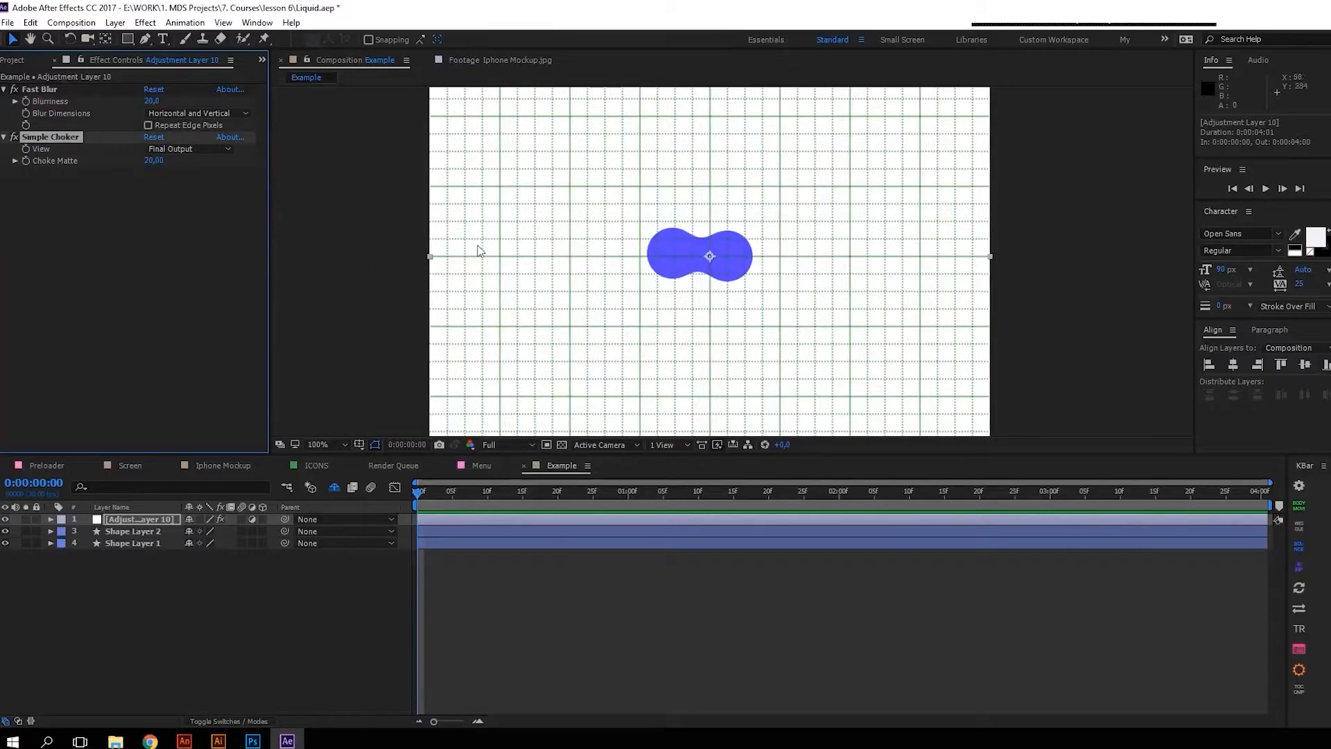
pyautogui.click(159, 530)
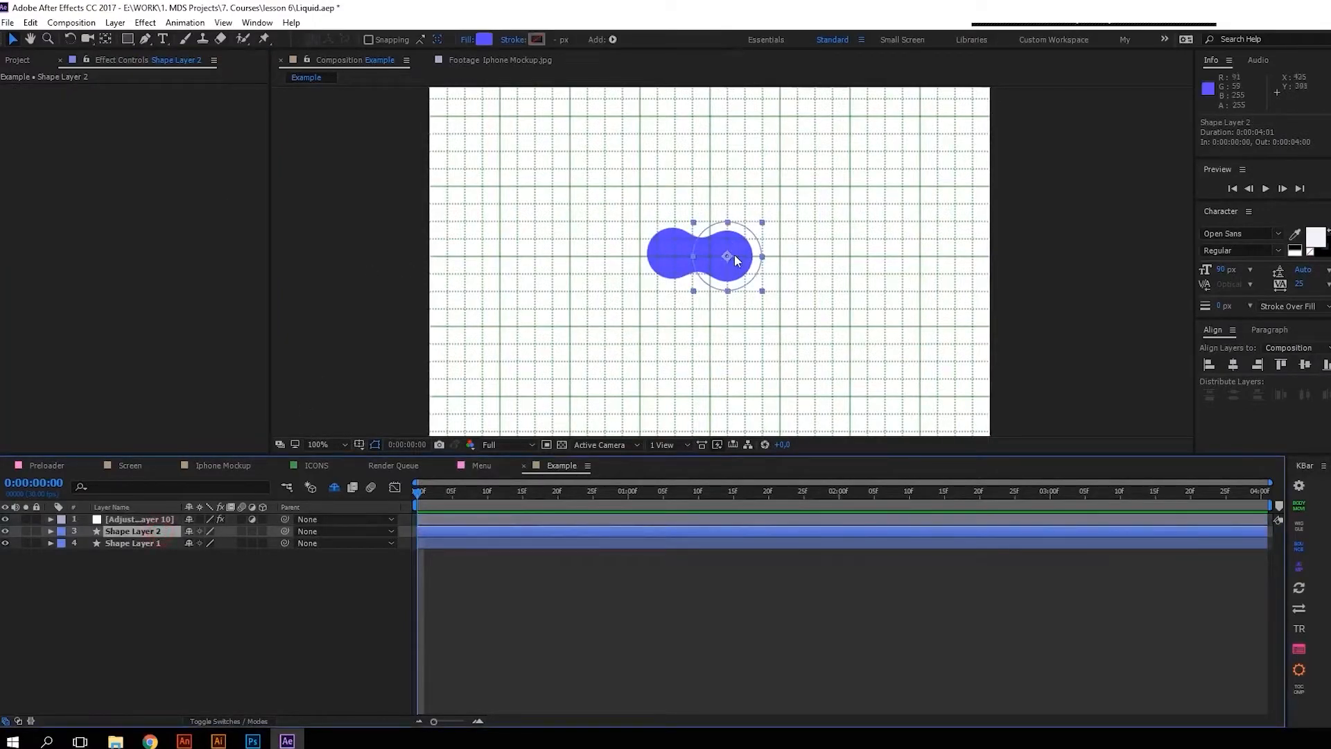
pyautogui.click(733, 251)
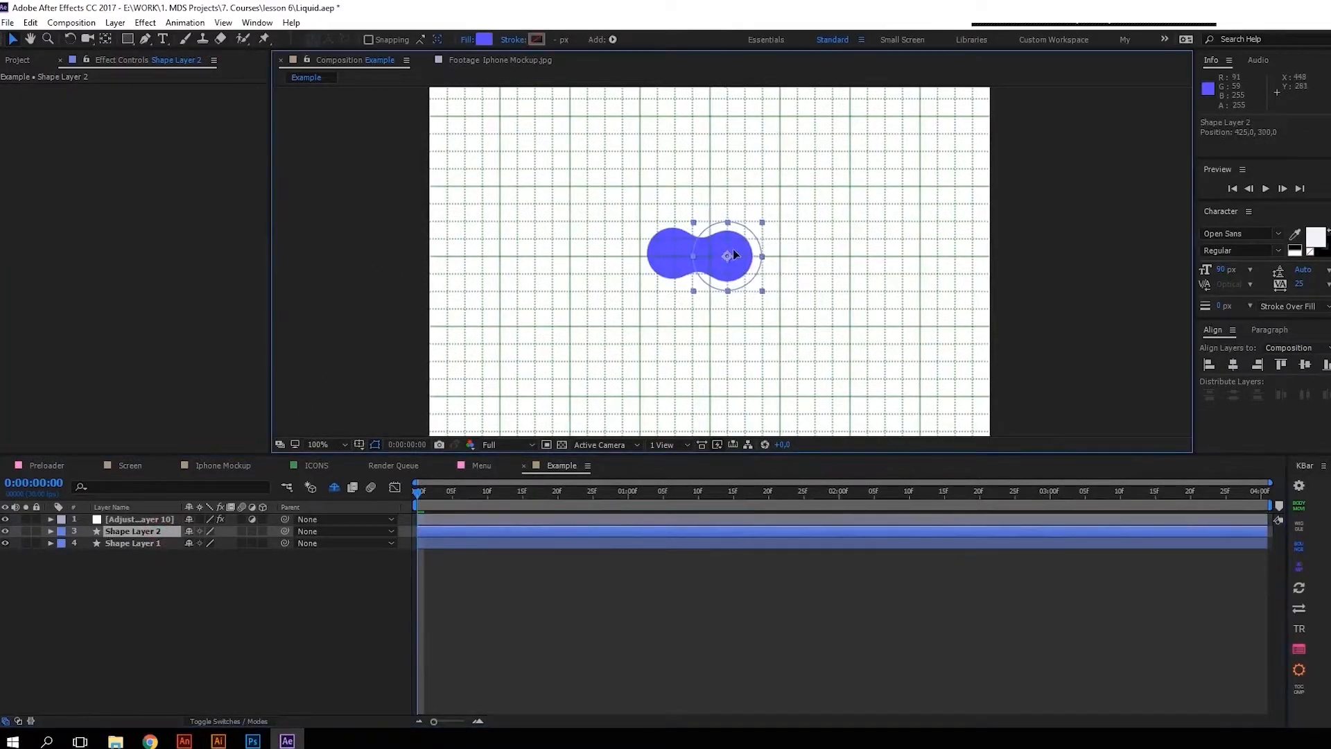
pyautogui.moveTo(729, 248)
pyautogui.mouseDown()
pyautogui.moveTo(753, 244)
pyautogui.moveTo(741, 244)
pyautogui.mouseUp()
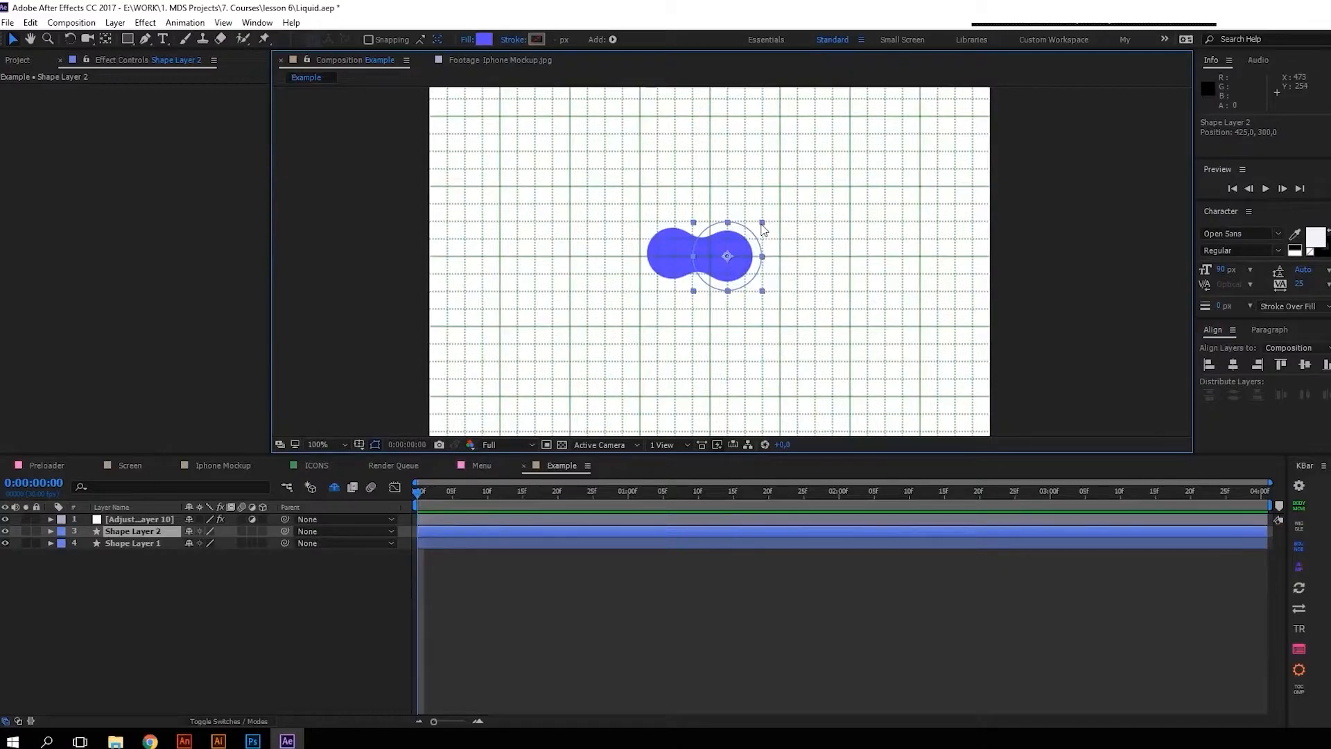
pyautogui.press('F11')
# - Try a different Choke Matte value in the adjustment layer's Simple Choker and undo the change
pyautogui.click(165, 519)
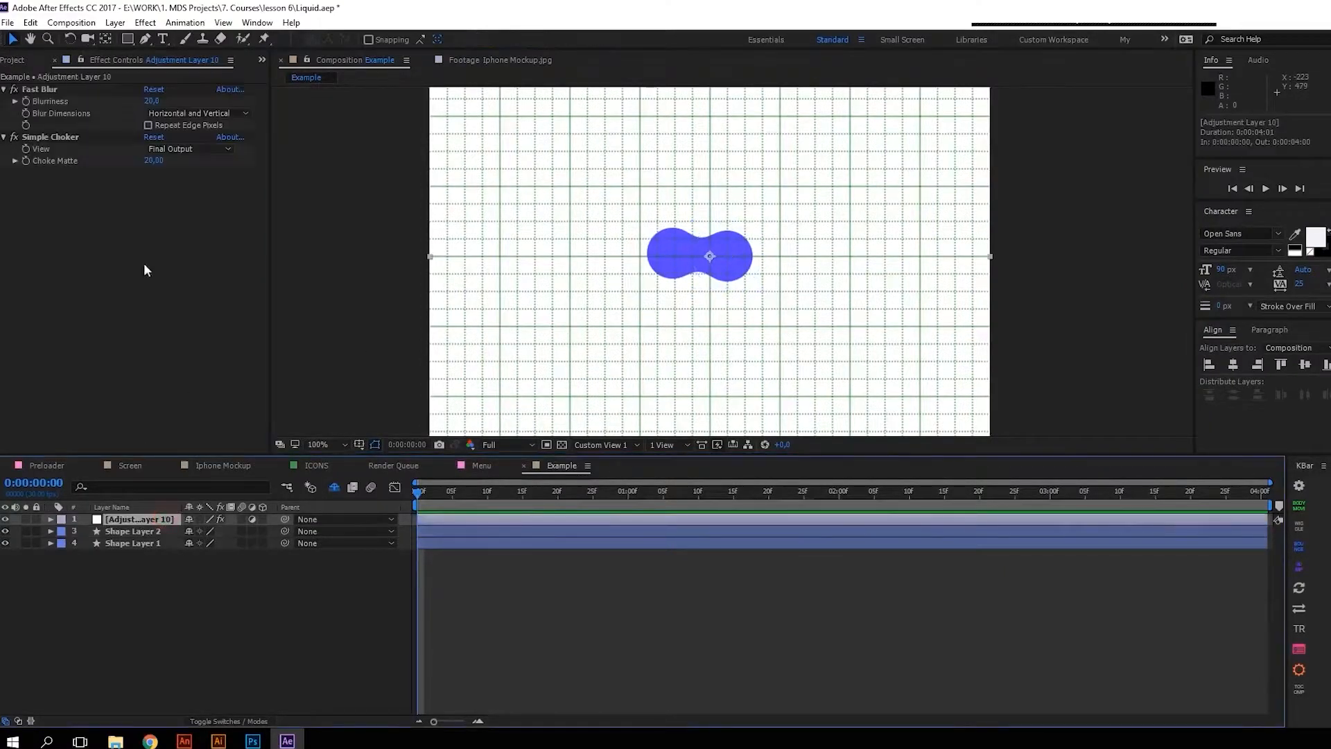
pyautogui.click(58, 88)
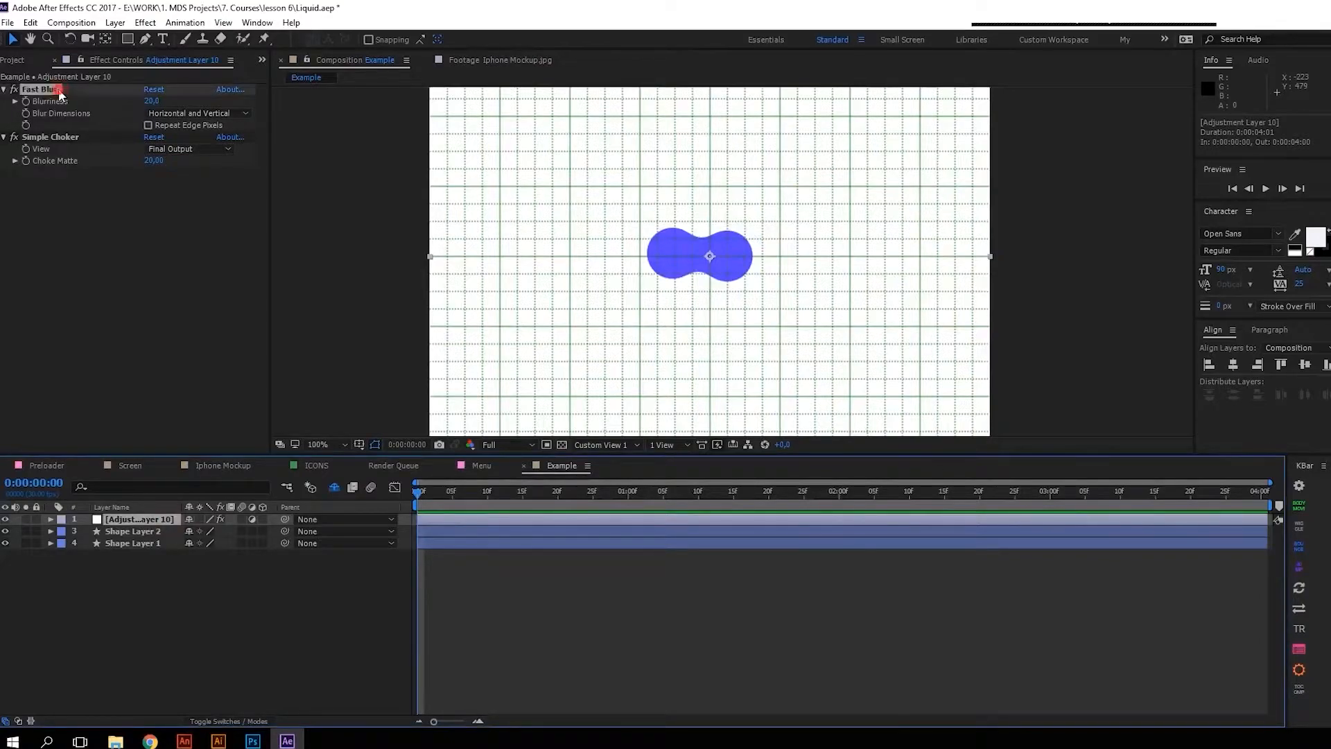
pyautogui.click(60, 138)
pyautogui.moveTo(152, 163); pyautogui.dragTo(147, 162)
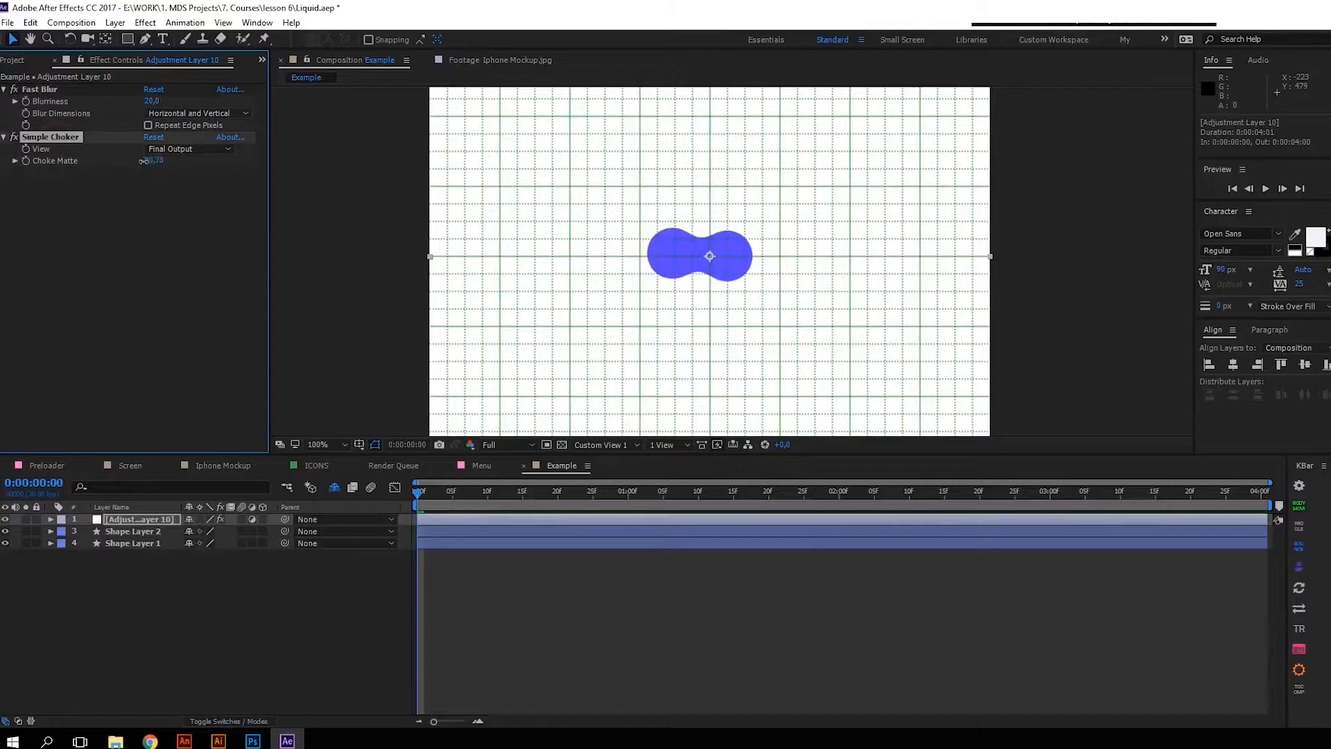
pyautogui.hotkey('ctrl', 'z')
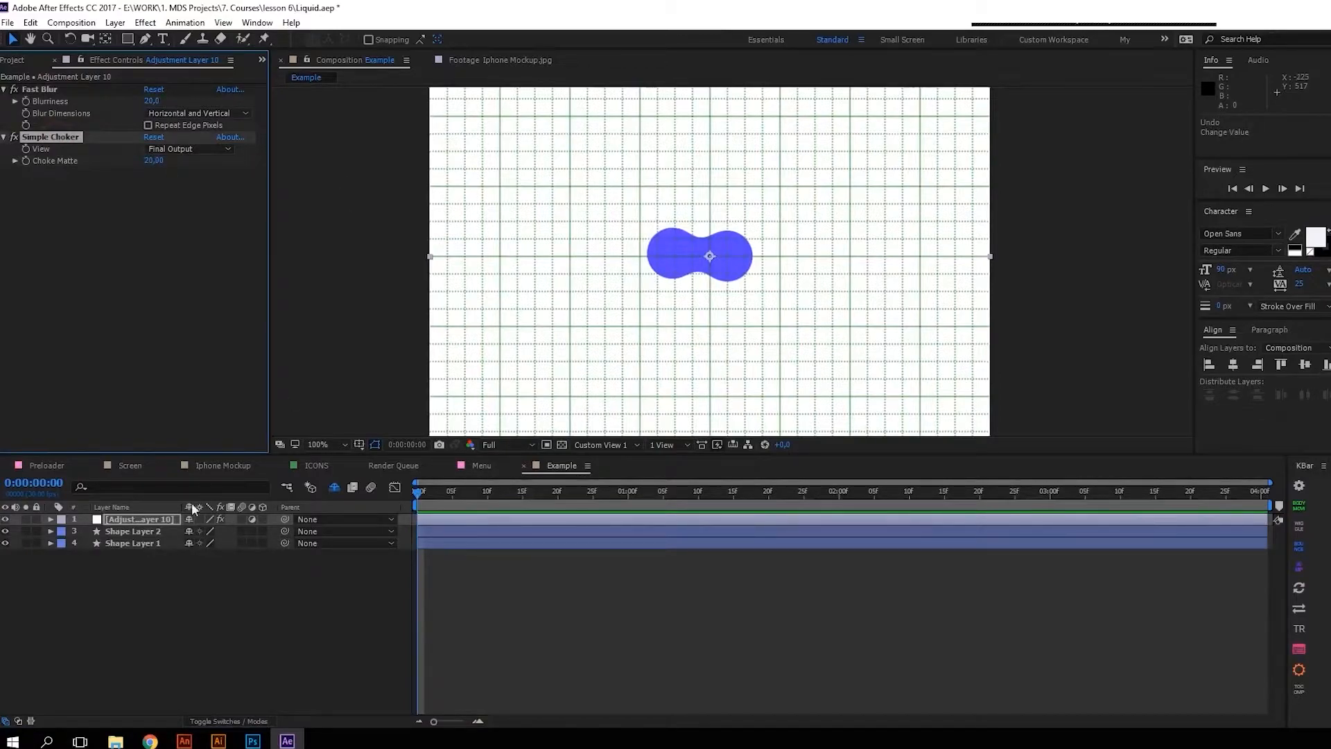
# - Change the fill of the Shape Layer 2 circle to pink FD3BFF and shift the circle slightly upward
pyautogui.click(160, 532)
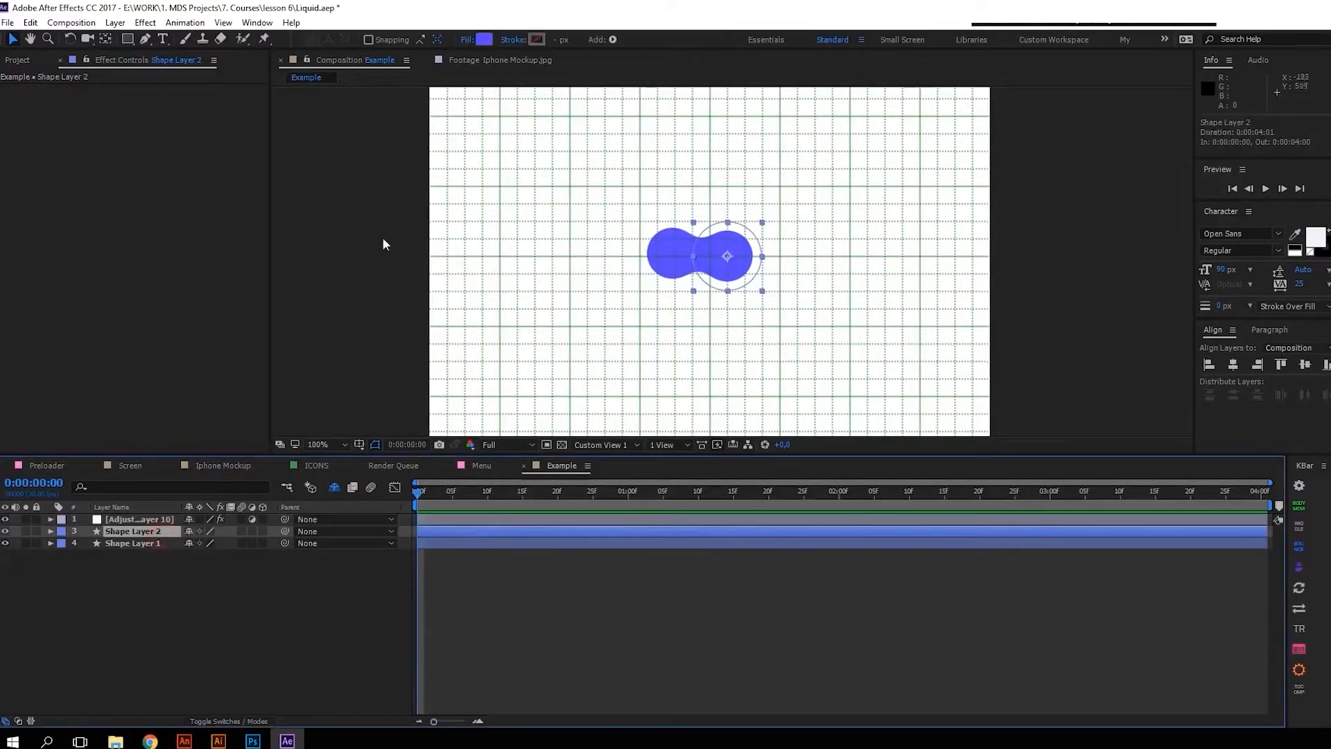
pyautogui.click(482, 38)
pyautogui.moveTo(900, 353); pyautogui.dragTo(900, 332)
pyautogui.click(985, 305)
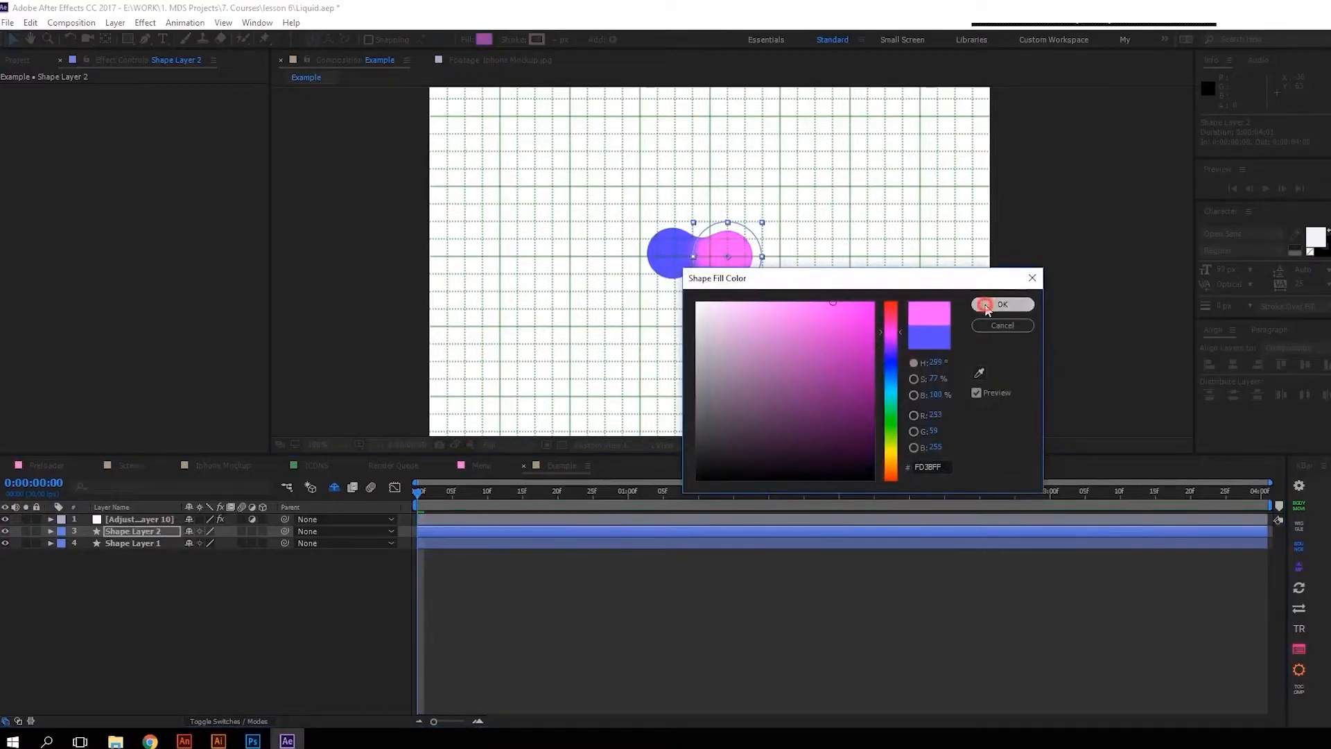
pyautogui.moveTo(726, 257); pyautogui.dragTo(724, 208)
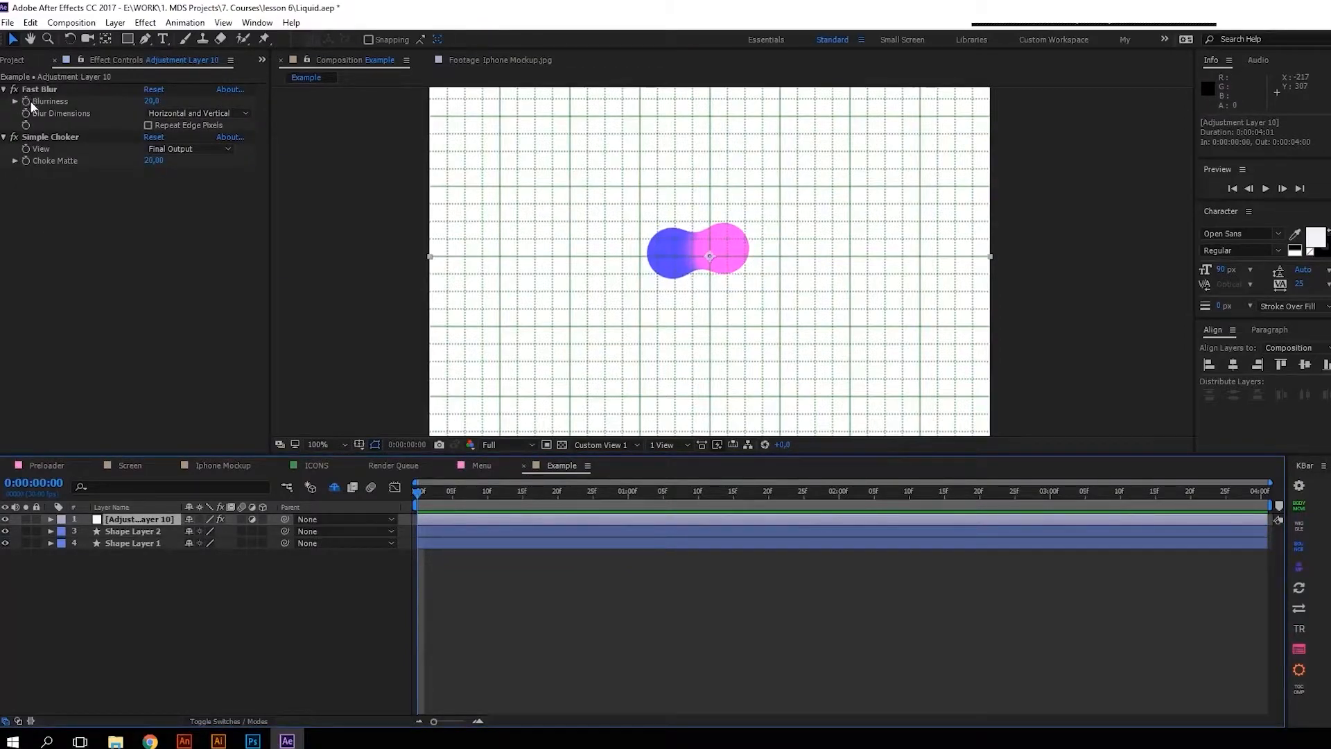
# - Turn off the Simple Choker effect and apply the Levels effect to the adjustment layer
pyautogui.click(14, 137)
pyautogui.hotkey('ctrl', 'space')
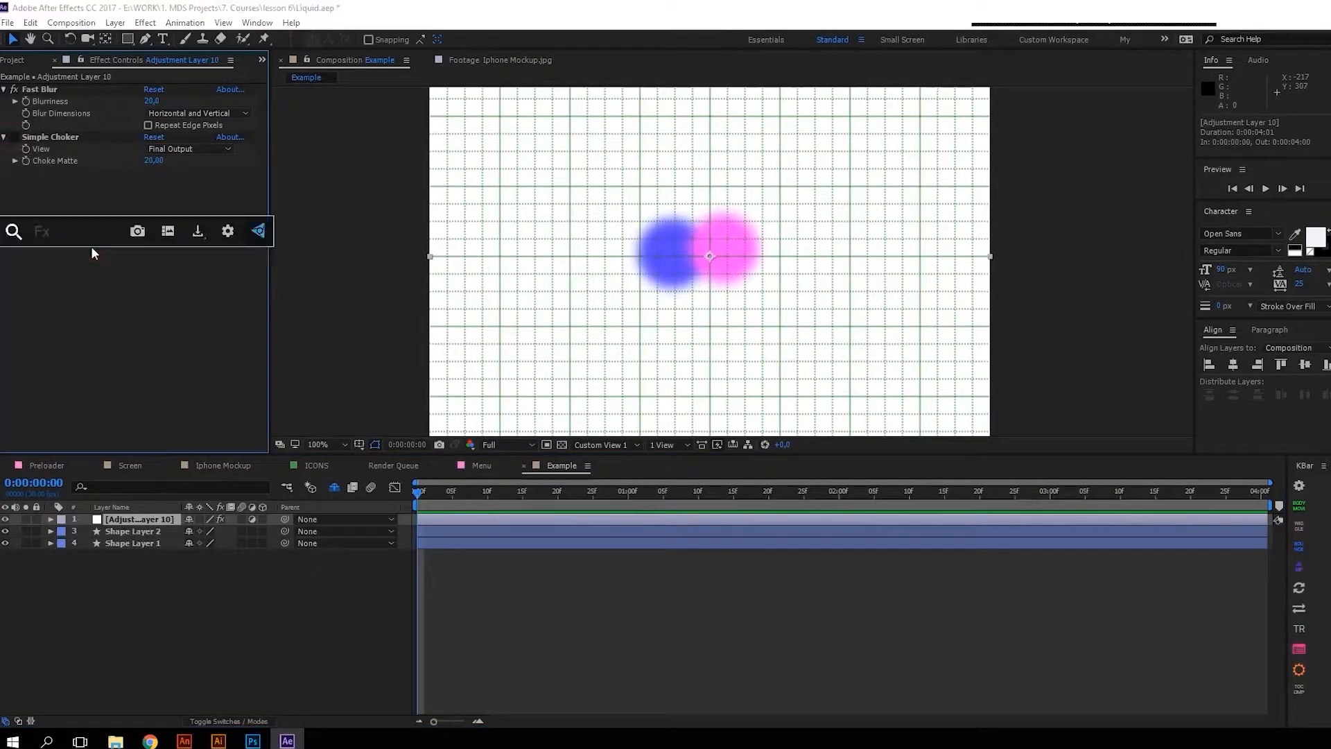
pyautogui.write('Leve')
pyautogui.press('Return')
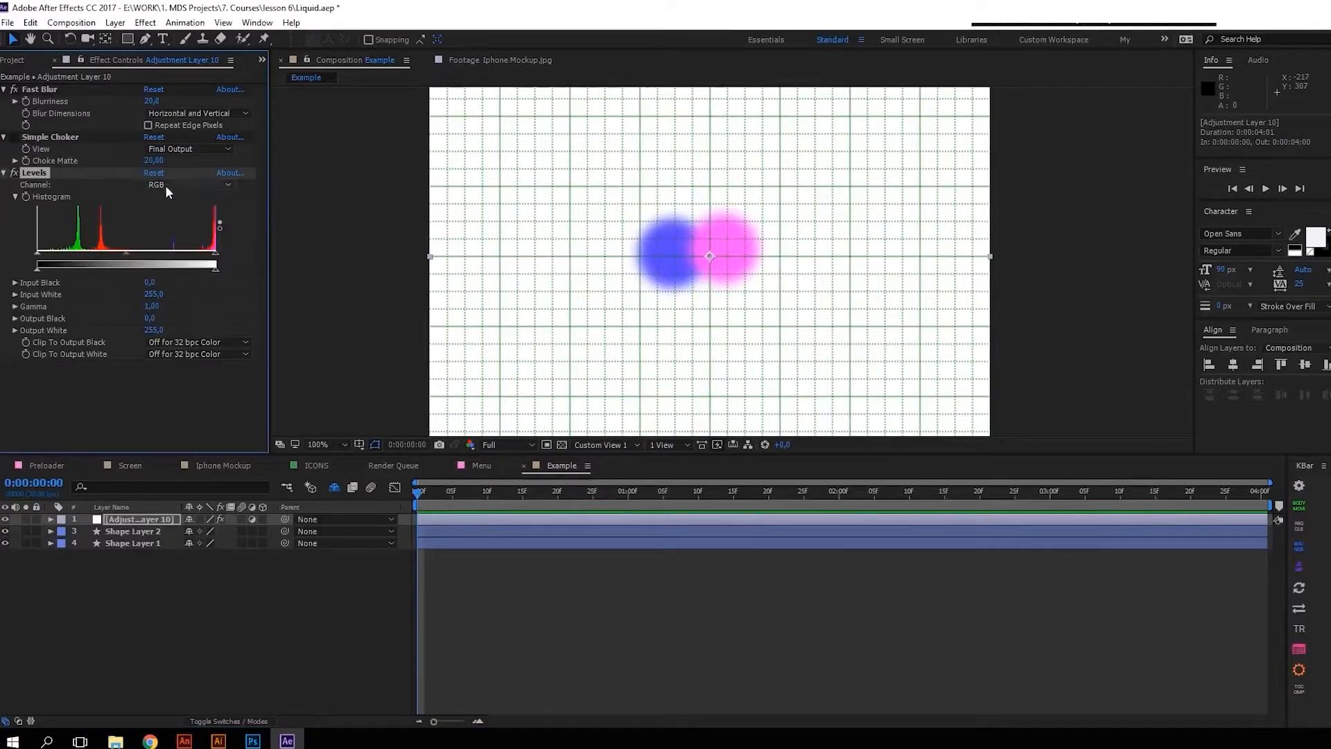
# - Switch Levels to the Alpha channel and bring Alpha Input Black and White close together, around 107 and 124
pyautogui.click(165, 185)
pyautogui.click(185, 267)
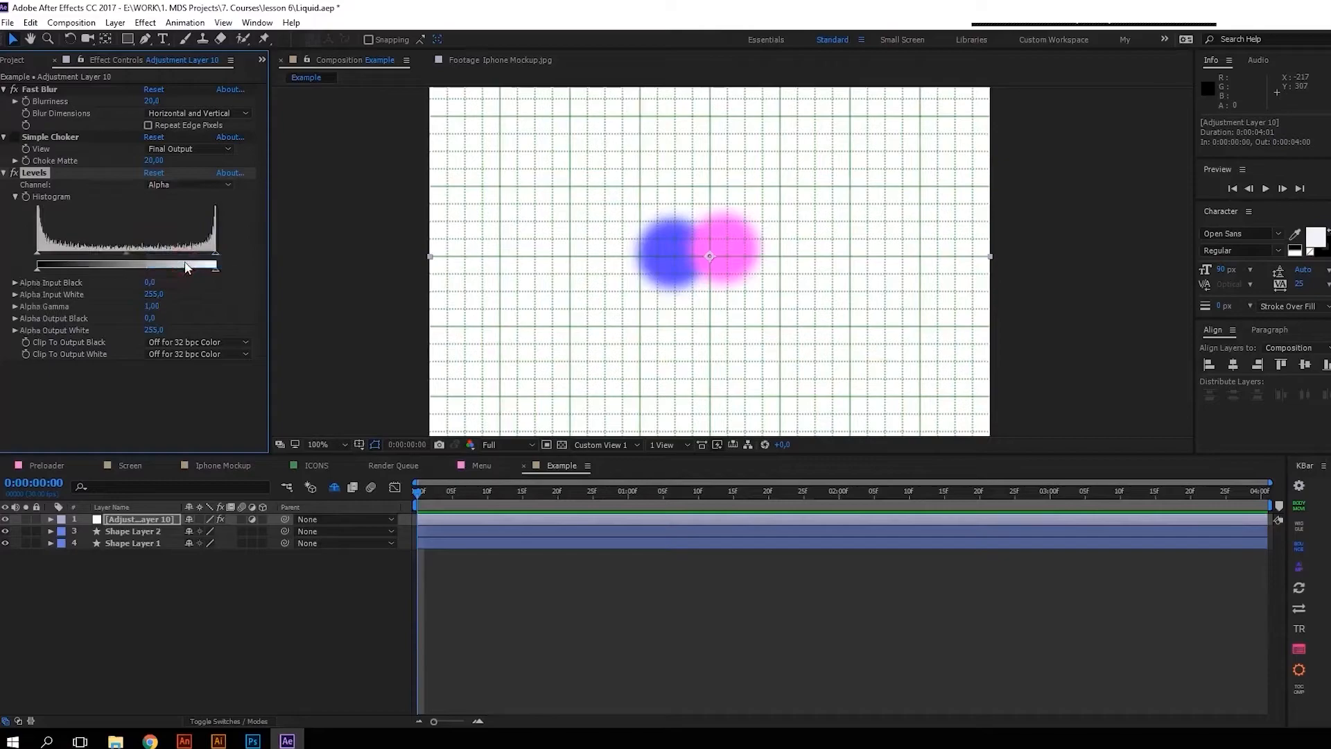
pyautogui.moveTo(37, 255); pyautogui.dragTo(186, 254)
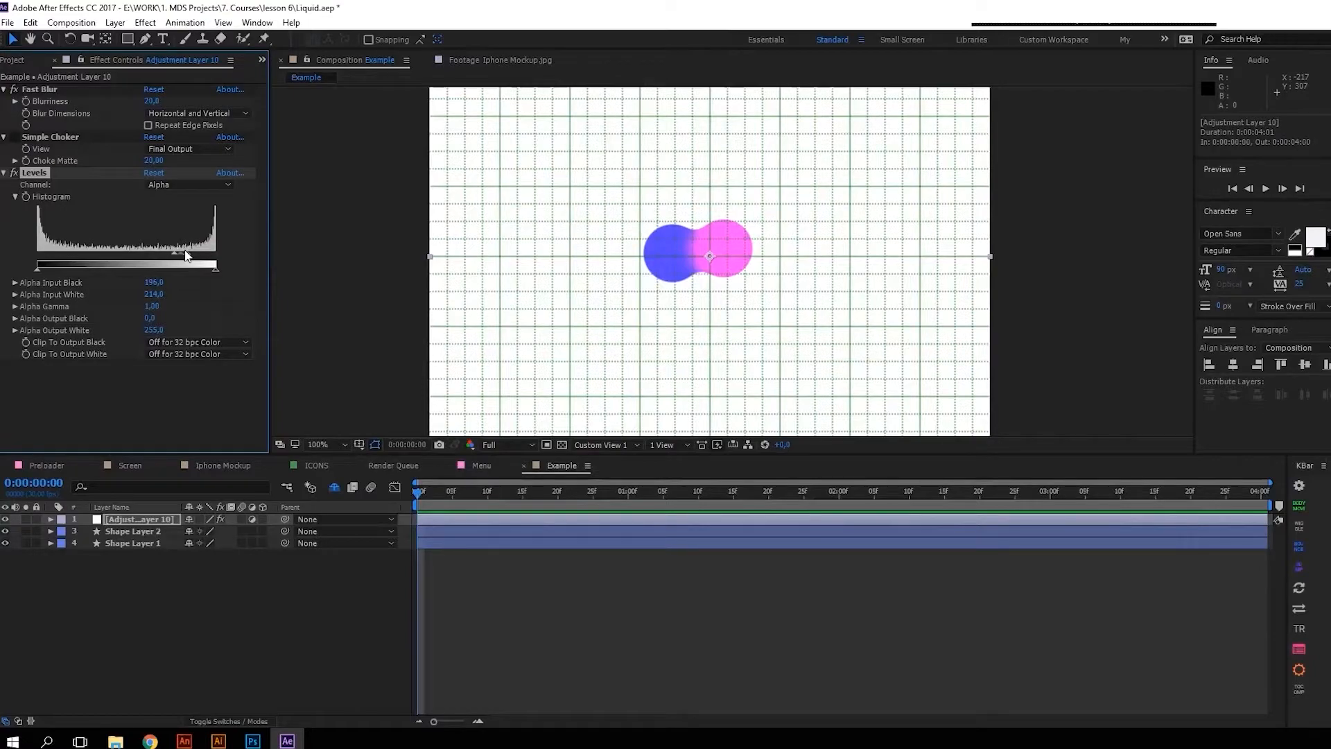
pyautogui.moveTo(174, 258); pyautogui.dragTo(126, 249)
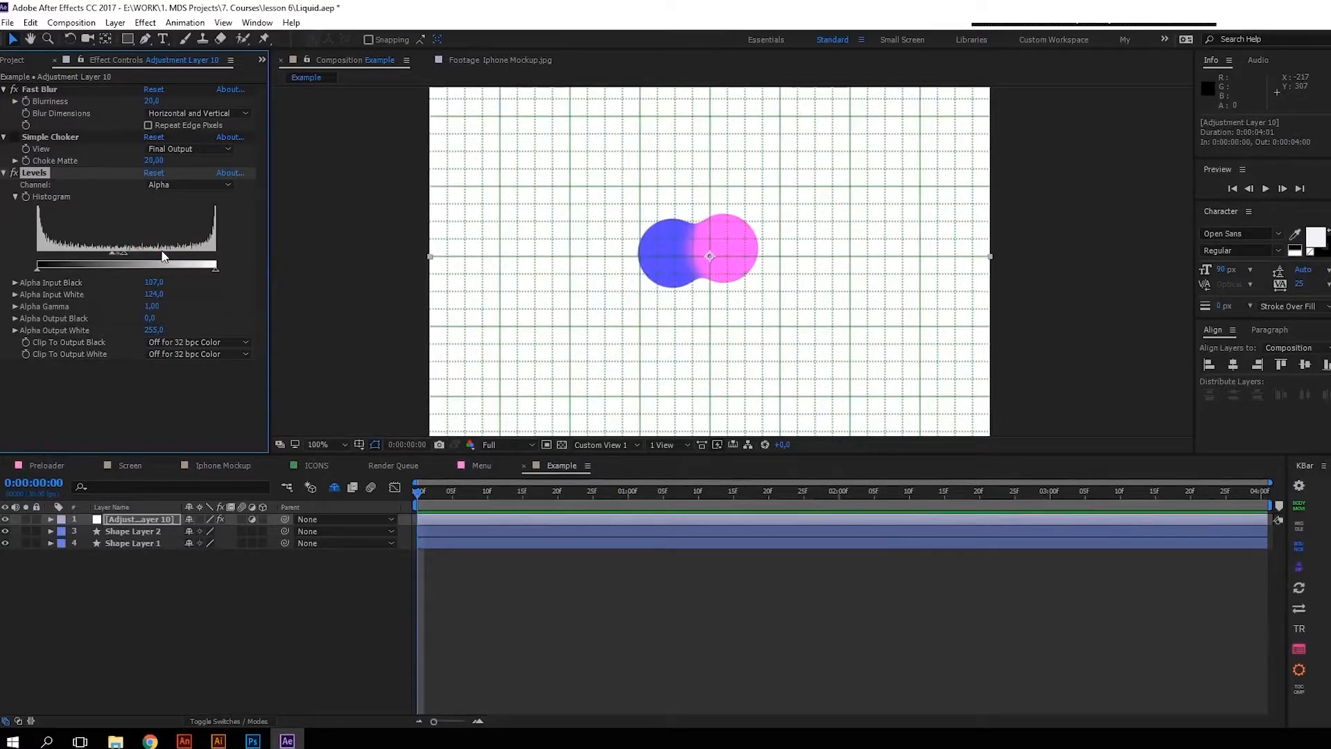
pyautogui.moveTo(111, 252); pyautogui.dragTo(102, 248)
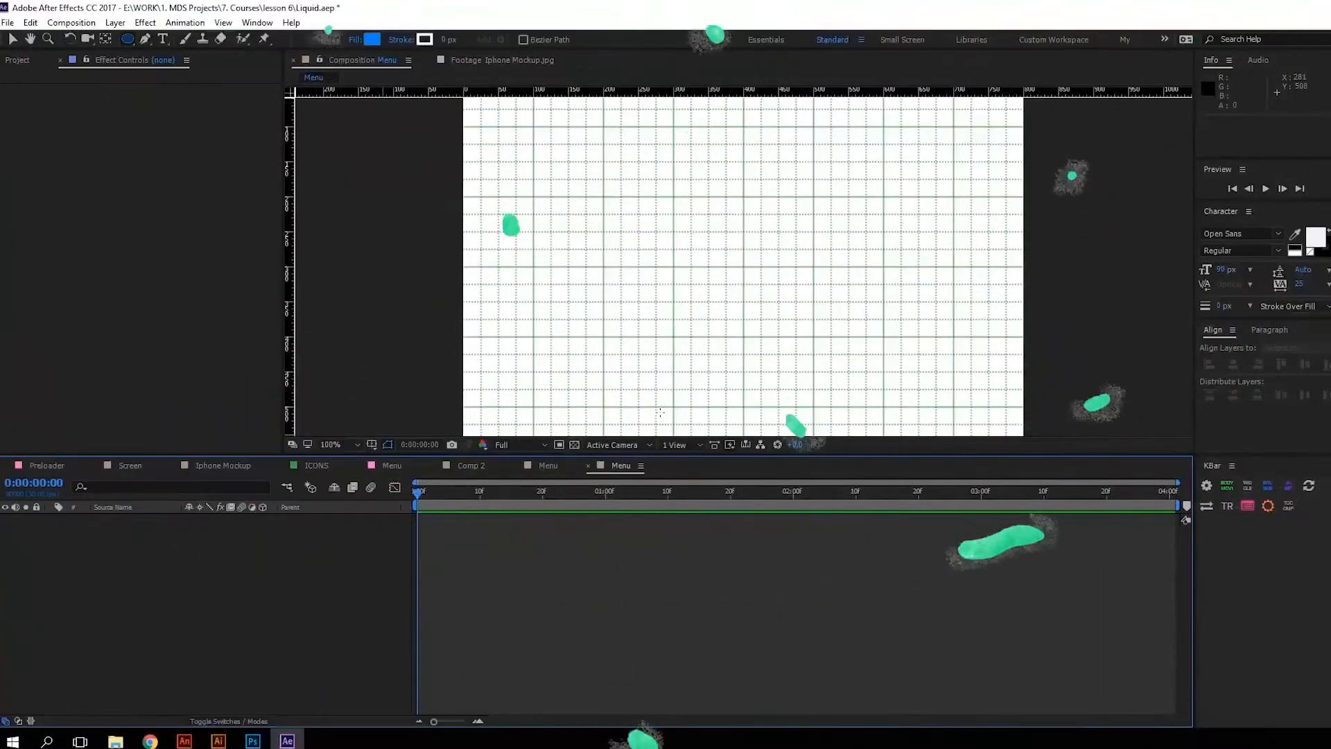
# - Draw a blue circle about 100 px wide at the centre of the Menu composition and place a duplicate above it at 400, 150
pyautogui.scroll(-1, 657, 290)
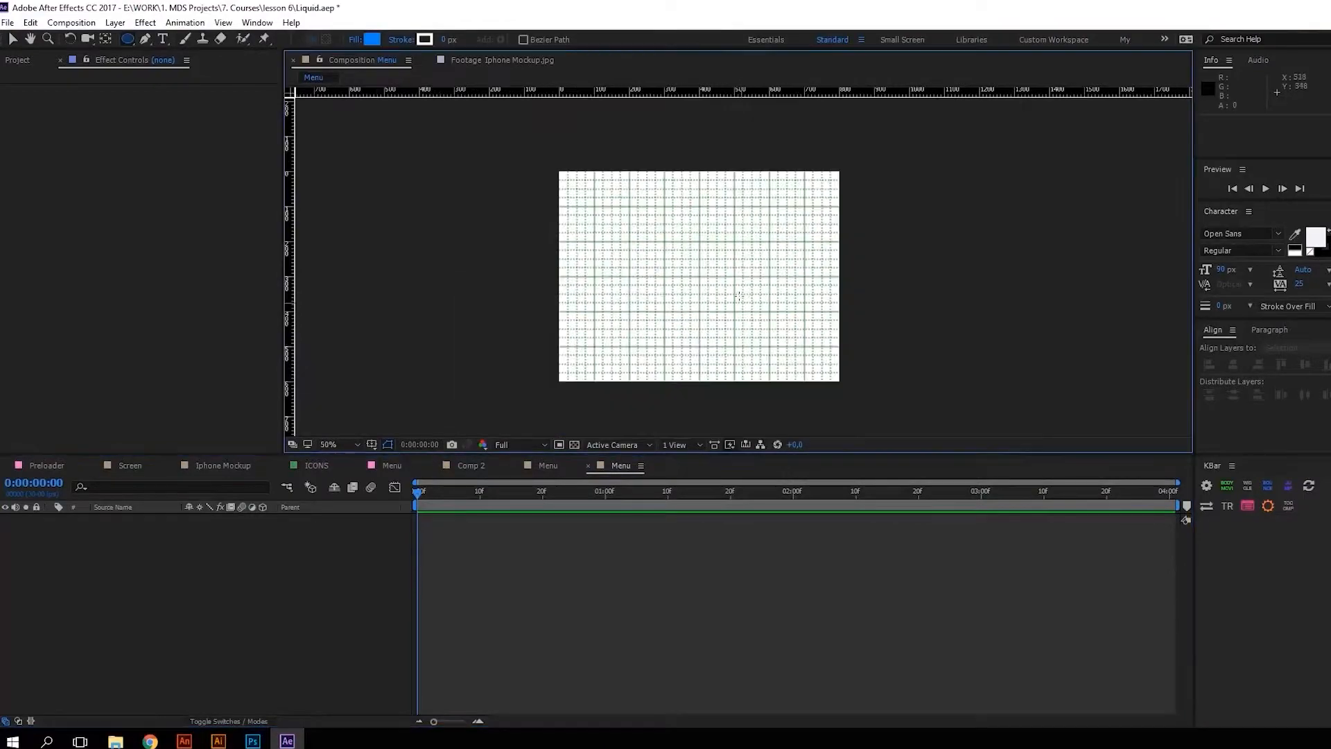
pyautogui.scroll(1, 732, 294)
pyautogui.moveTo(672, 266)
pyautogui.mouseDown()
pyautogui.moveTo(705, 300)
pyautogui.moveTo(670, 160)
pyautogui.mouseUp()
pyautogui.press('v')
pyautogui.hotkey('ctrl', 'd')
# - Scale the upper circle to 60% and nudge it down to position 400, 170
pyautogui.press('s')
pyautogui.click(207, 531)
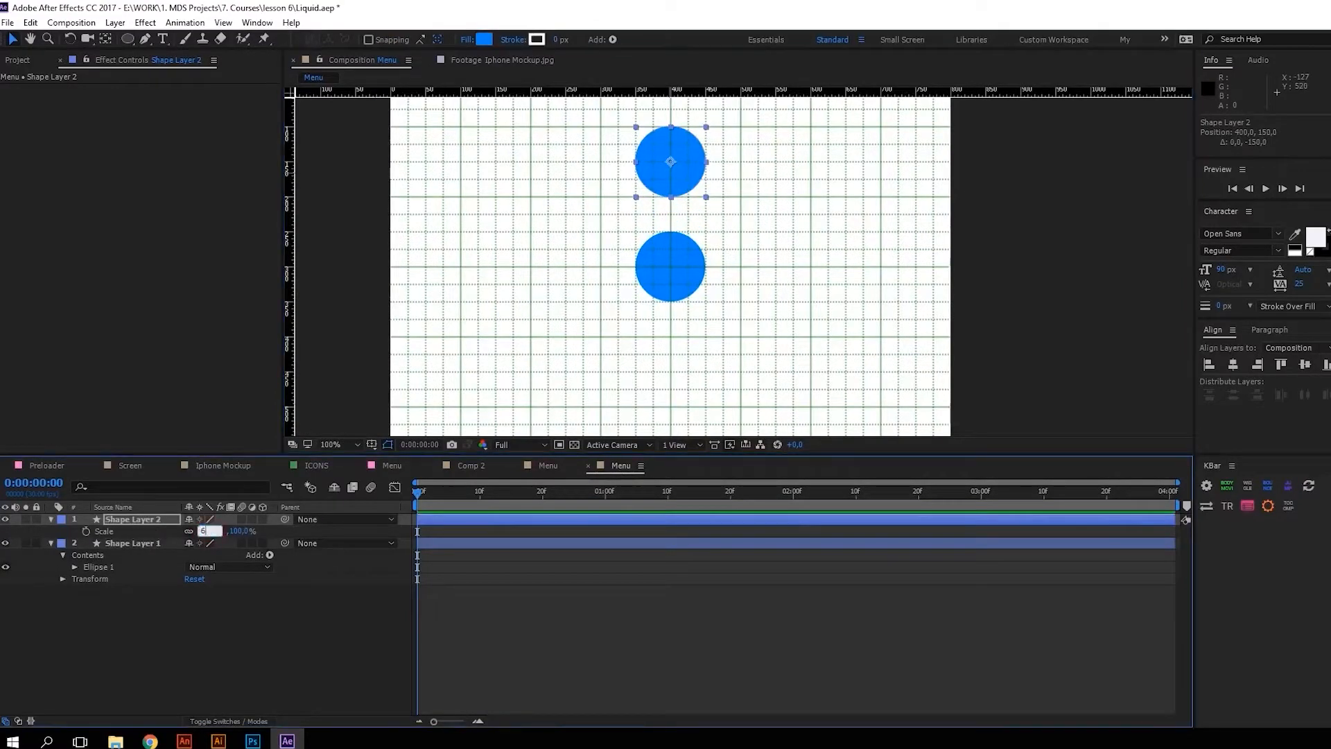
pyautogui.write('60')
pyautogui.press('Return')
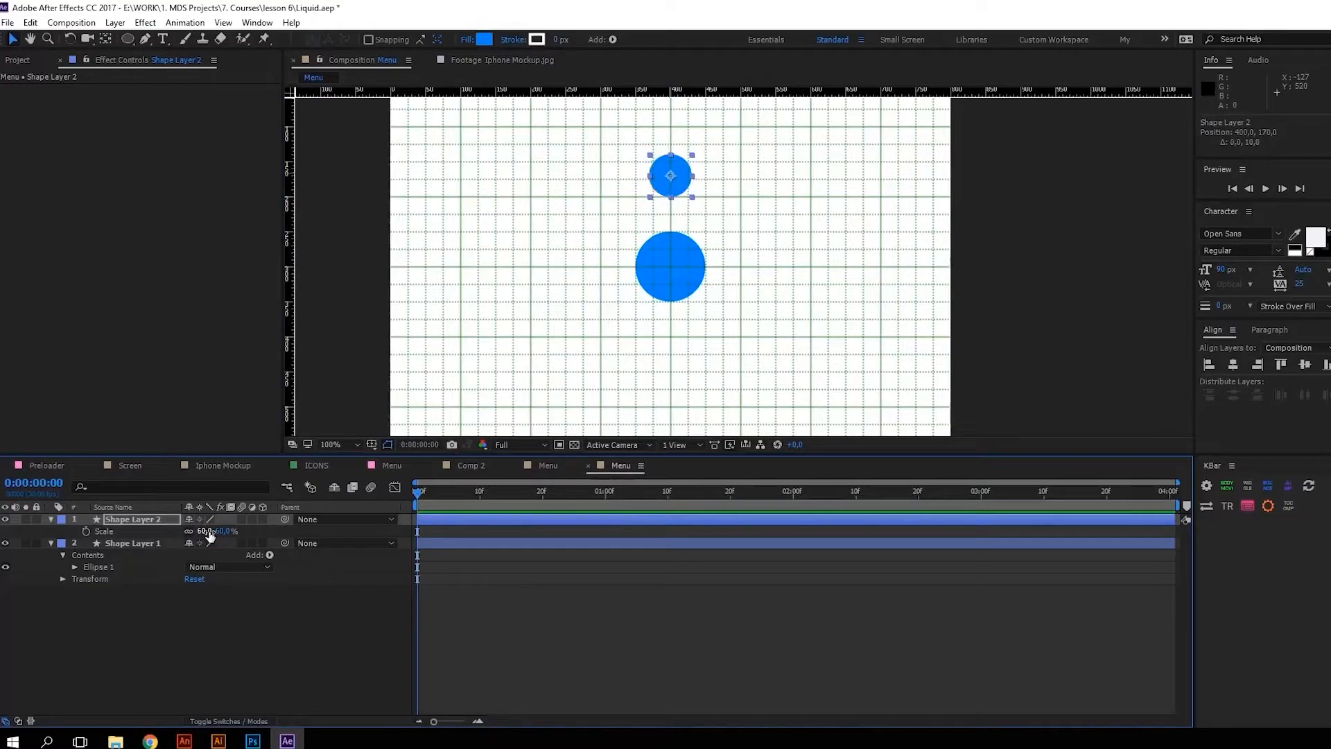
# - Add a new adjustment layer above the two circles in the Menu composition
pyautogui.rightClick(187, 632)
pyautogui.moveTo(222, 500)
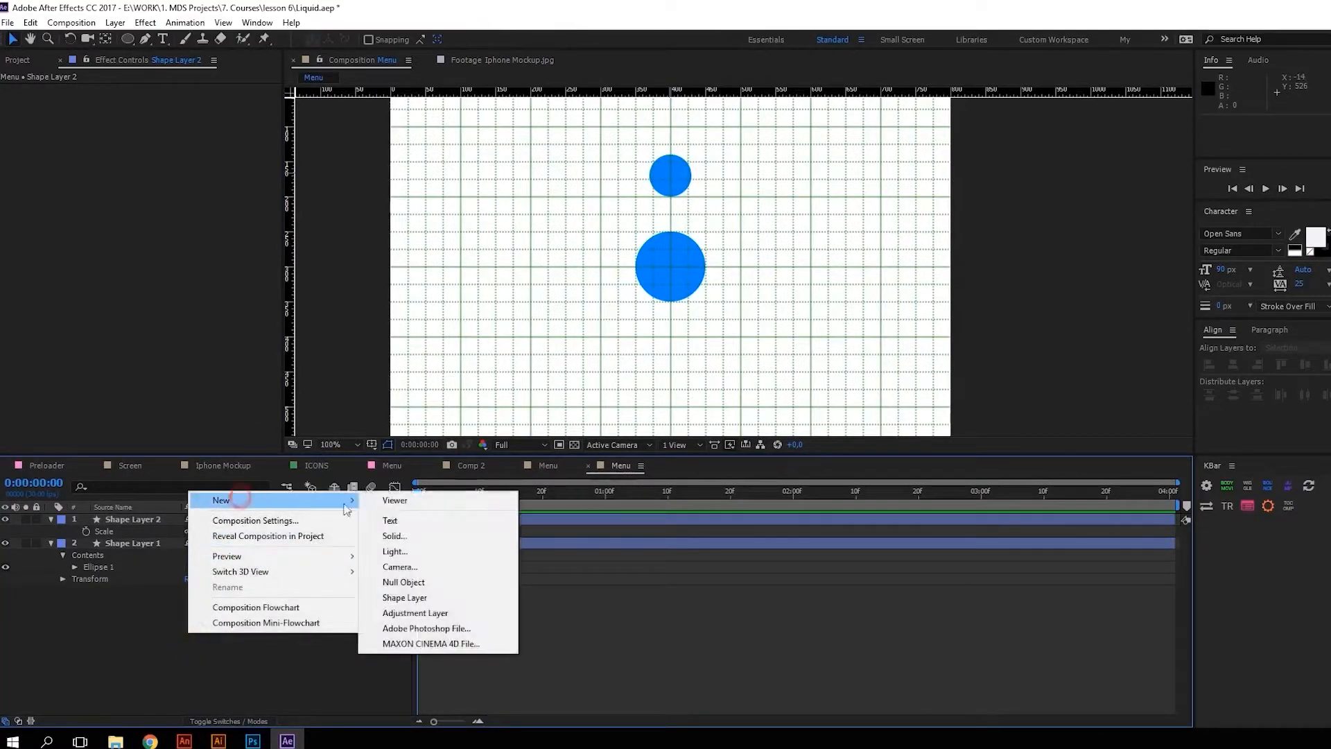
pyautogui.click(409, 613)
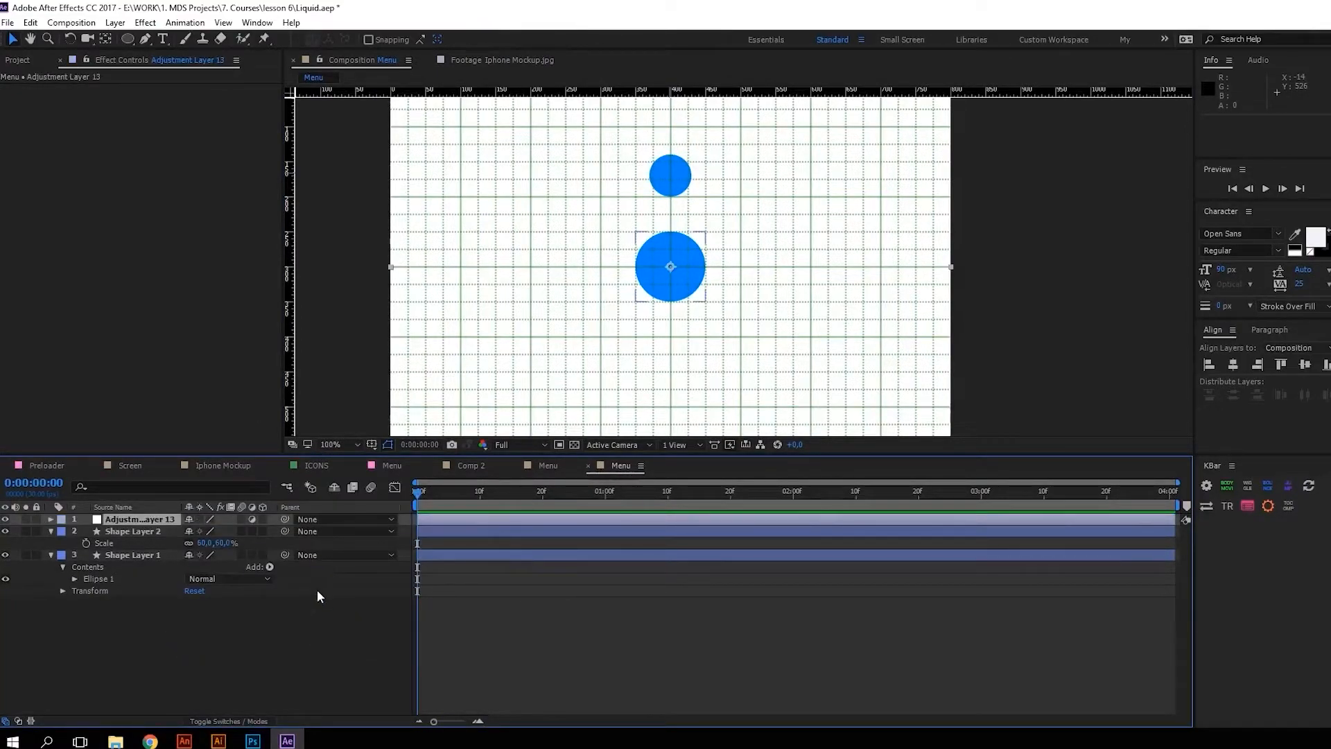
# - Apply Fast Blur to the Menu composition's adjustment layer with a Blurriness of about 33
pyautogui.hotkey('ctrl', 'space')
pyautogui.write('Fast')
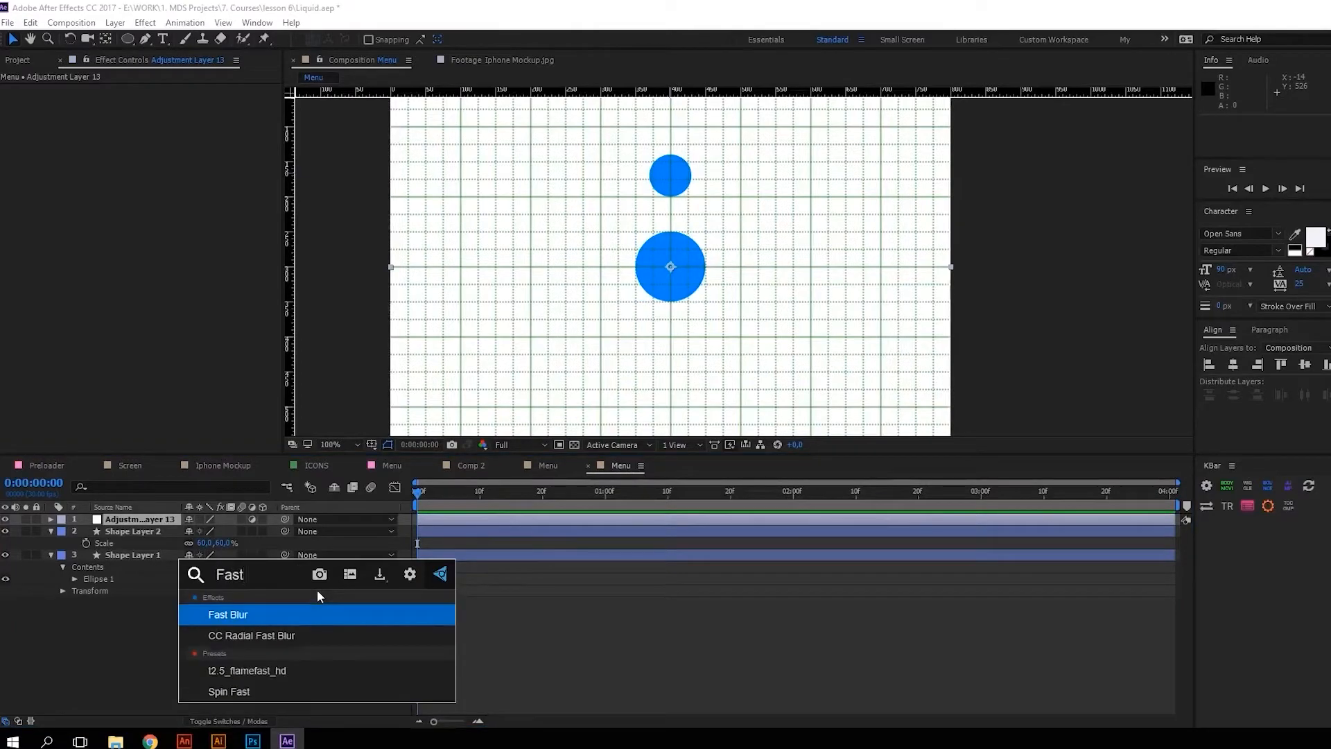
pyautogui.press('Return')
pyautogui.moveTo(158, 102); pyautogui.dragTo(182, 104)
pyautogui.click(158, 215)
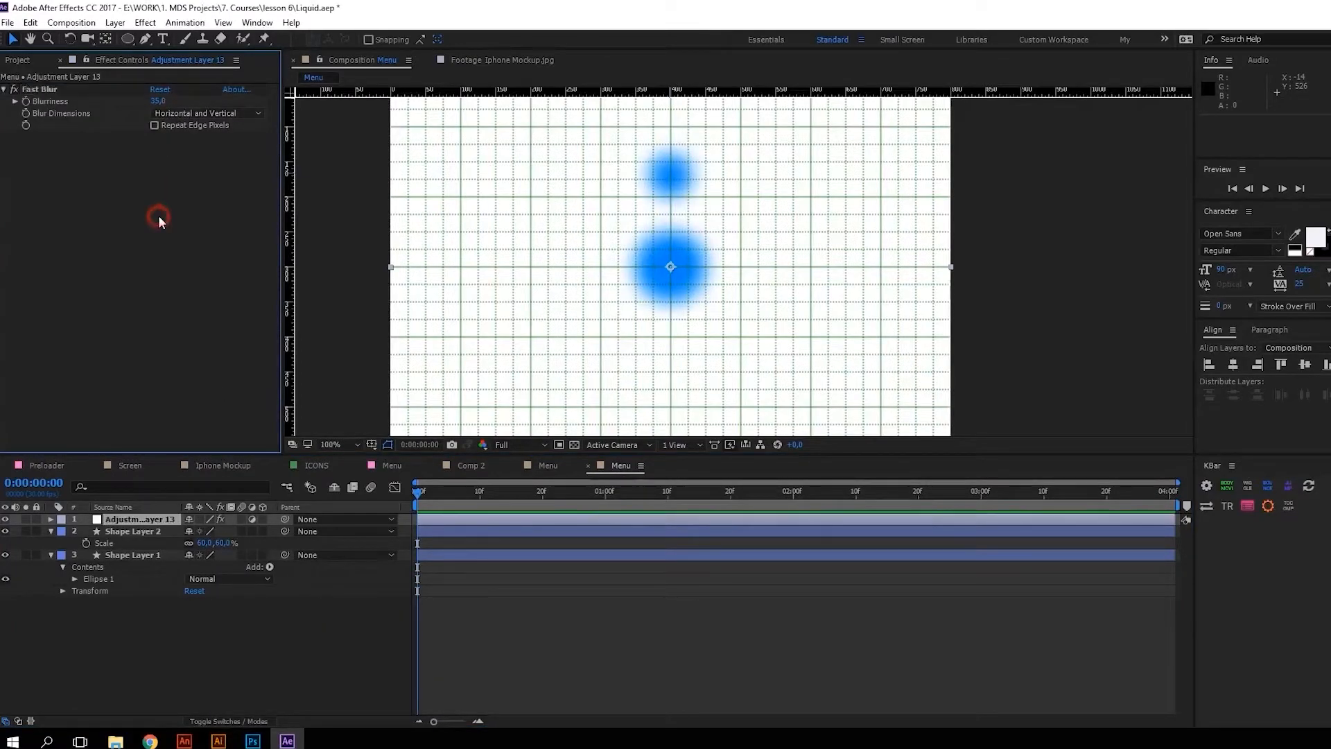
# - Add Levels to the adjustment layer, choose the Alpha channel, and set input black to about 70 and input white to about 83
pyautogui.hotkey('ctrl', 'space')
pyautogui.write('Levels')
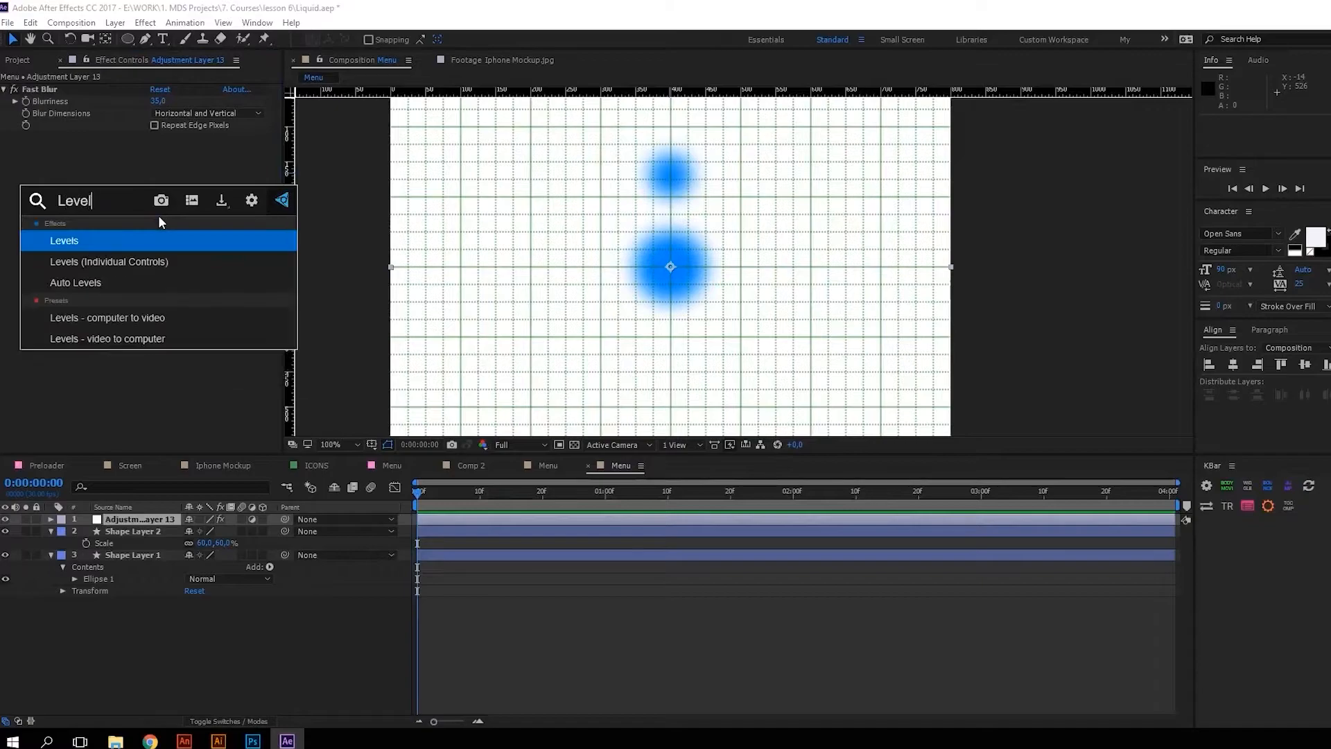
pyautogui.press('Return')
pyautogui.click(196, 149)
pyautogui.click(201, 226)
pyautogui.moveTo(216, 219); pyautogui.dragTo(118, 223)
pyautogui.moveTo(38, 218); pyautogui.dragTo(85, 222)
pyautogui.moveTo(118, 219); pyautogui.dragTo(95, 221)
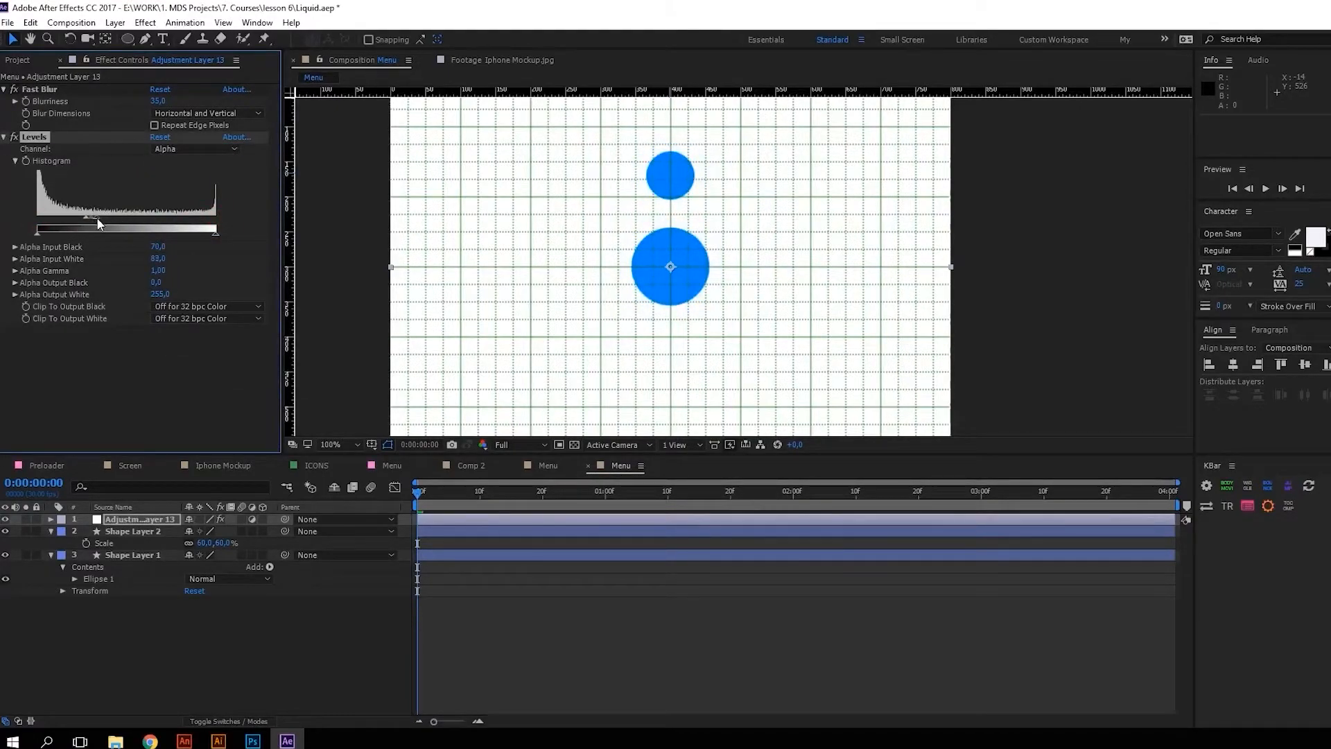
# - Move the small circle down to 400, 200 to test the liquid merge, and return it to 400, 170
pyautogui.click(130, 531)
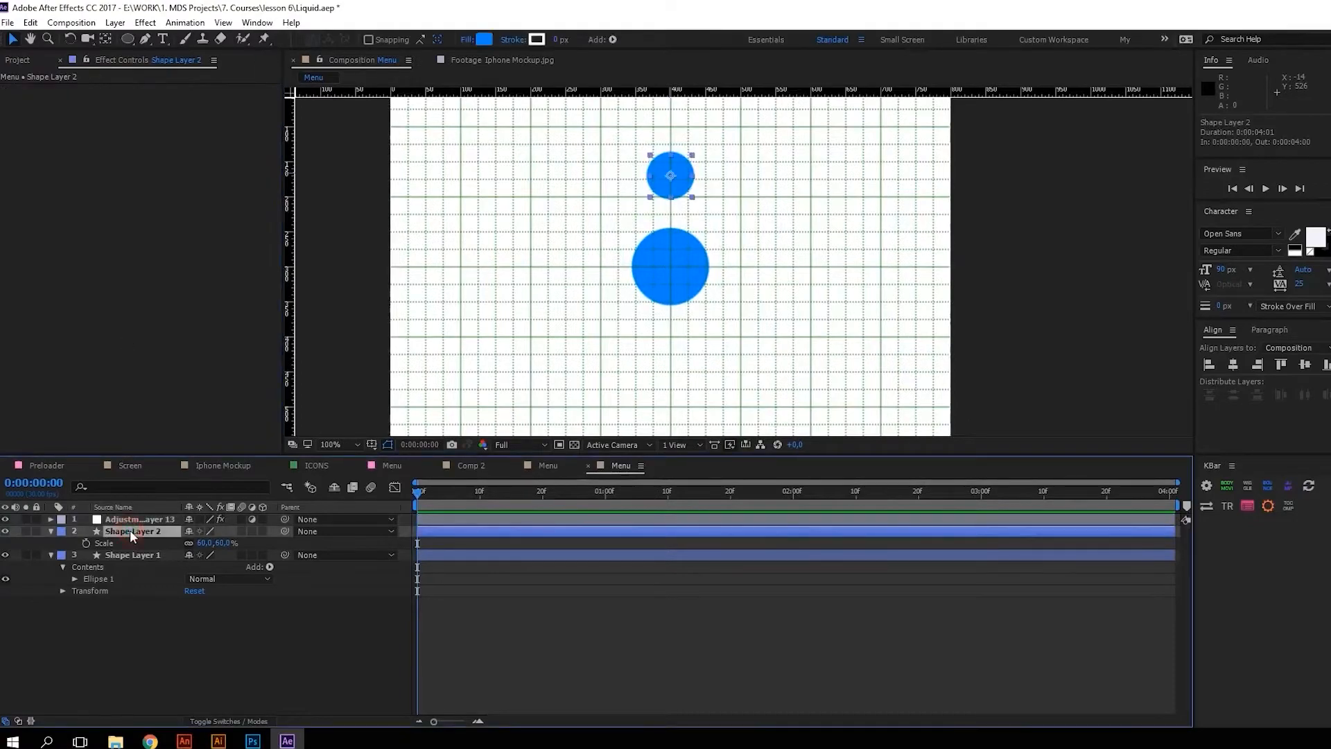
pyautogui.moveTo(671, 179); pyautogui.dragTo(671, 200)
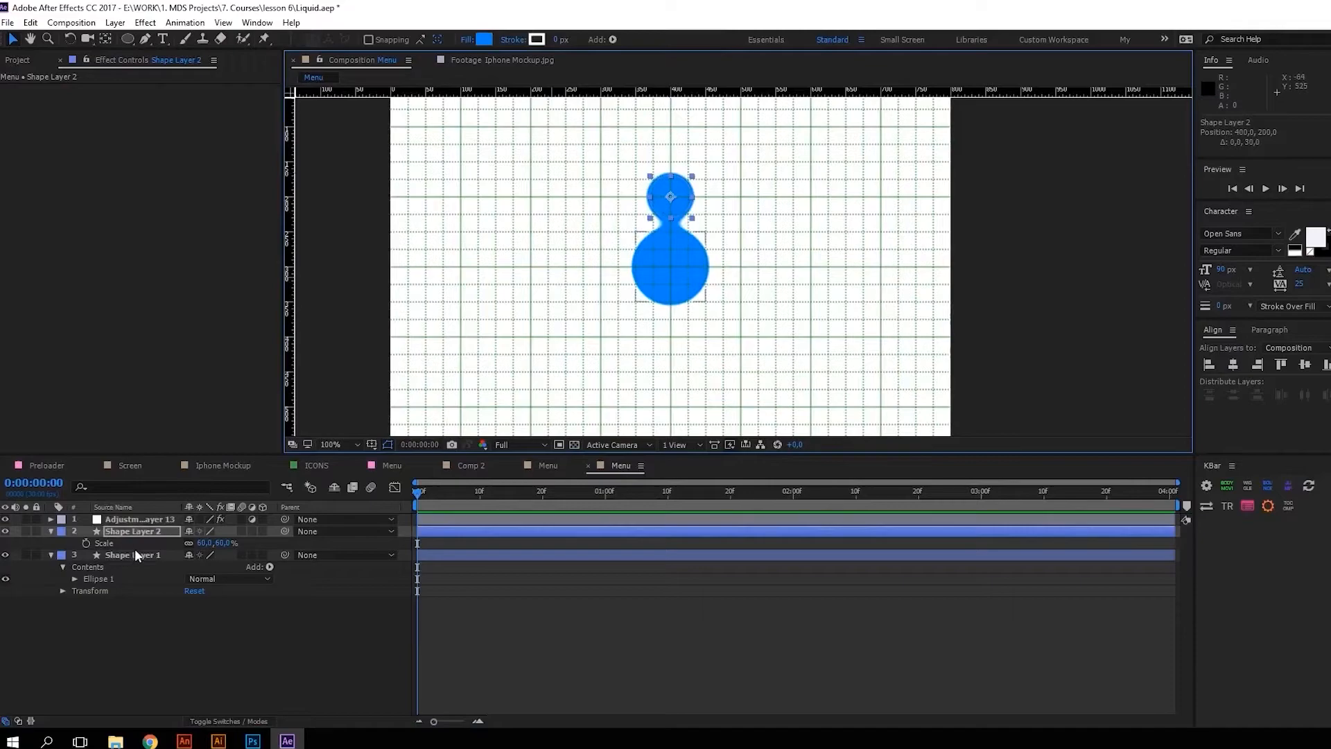
pyautogui.hotkey('shift', 'Up')
pyautogui.hotkey('shift', 'Up')
pyautogui.hotkey('shift', 'Up')
# - Move the small circle's anchor point to the large circle's centre, duplicate the layer and set the copy's rotation to 60°
pyautogui.press('y')
pyautogui.hotkey('ctrl', 'd')
pyautogui.press('r')
pyautogui.click(205, 543)
pyautogui.write('60')
pyautogui.press('Return')
# - Create two more duplicates of the small circle, rotated to 120° and 180°
pyautogui.hotkey('ctrl', 'd')
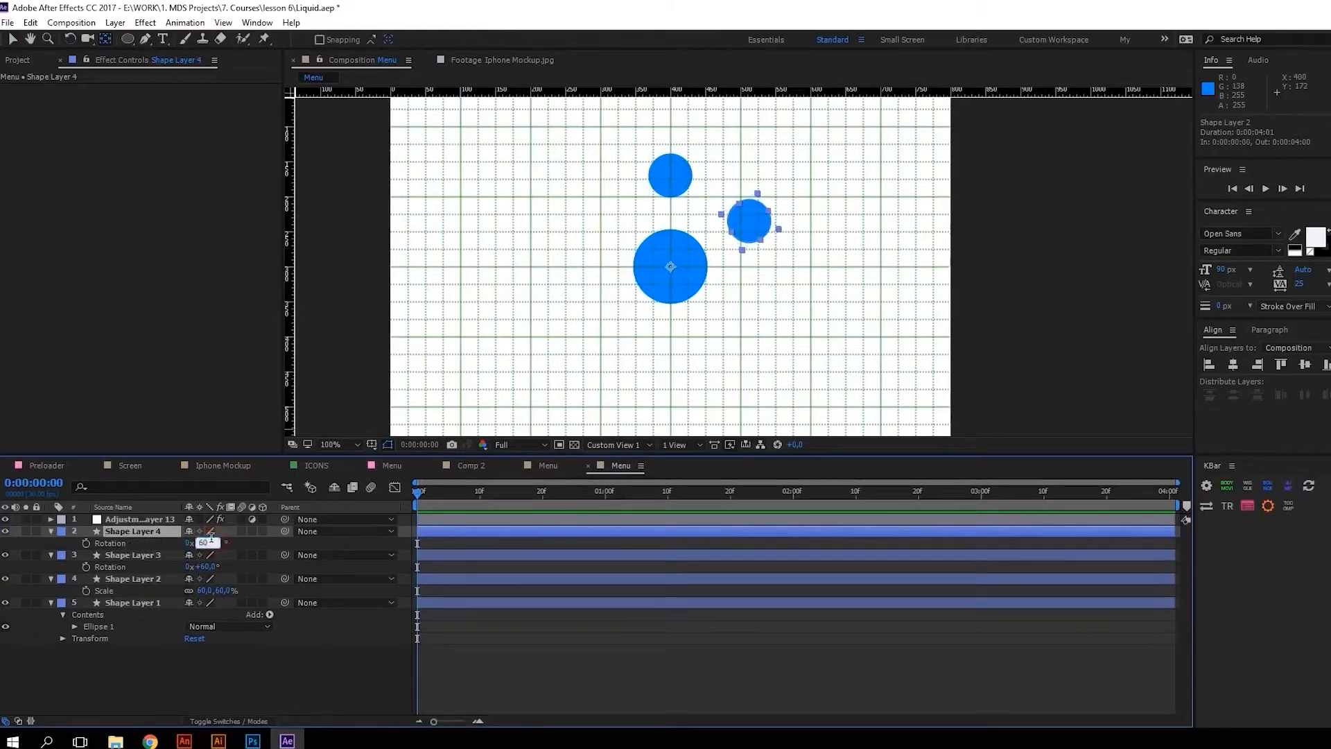
pyautogui.write('120')
pyautogui.press('Return')
pyautogui.hotkey('ctrl', 'd')
pyautogui.write('180')
pyautogui.press('Return')
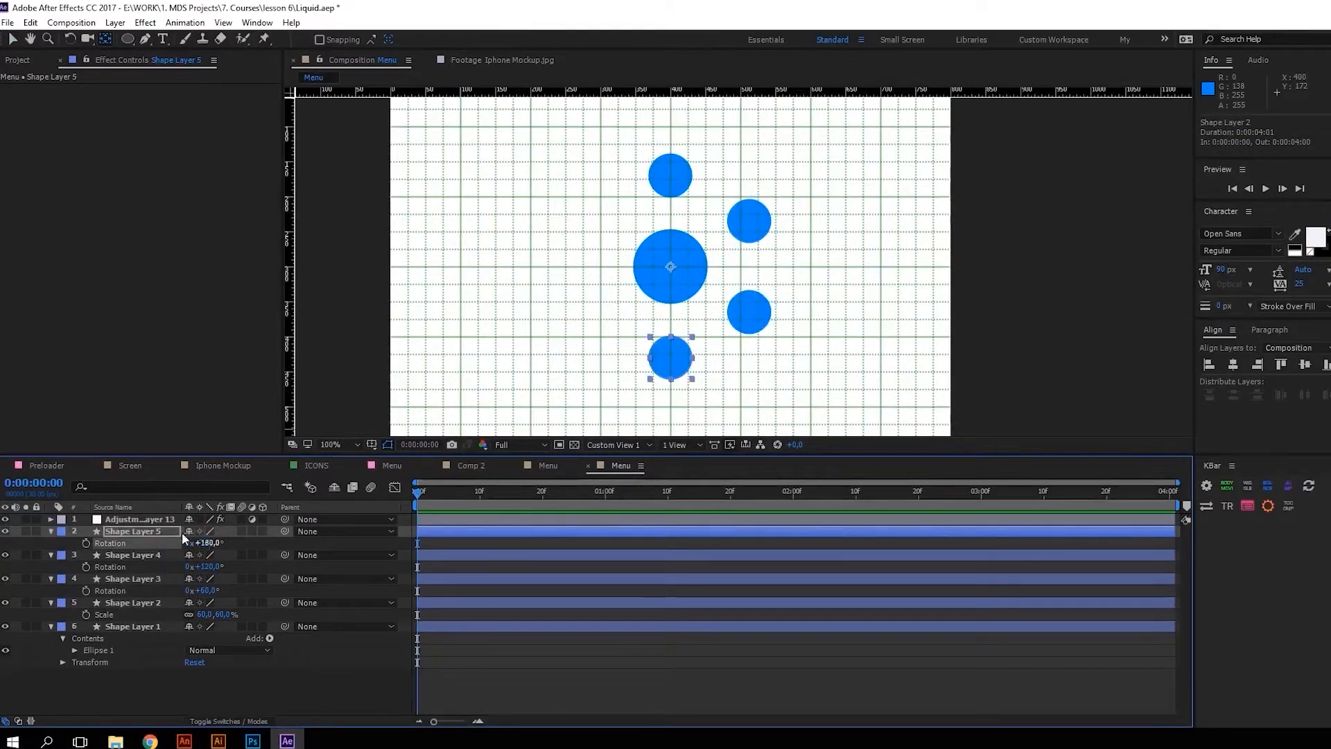
# - Complete the ring with two further small-circle duplicates rotated to 240° and 300°
pyautogui.hotkey('ctrl', 'd')
pyautogui.click(206, 543)
pyautogui.write('240')
pyautogui.press('Return')
pyautogui.hotkey('ctrl', 'd')
pyautogui.click(206, 543)
pyautogui.write('300')
pyautogui.press('Return')
# - Centre the anchor points of the six small circles on their shapes and set position keyframes for them at frame 10
pyautogui.keyDown('shift'); pyautogui.click(126, 673); pyautogui.keyUp('shift')
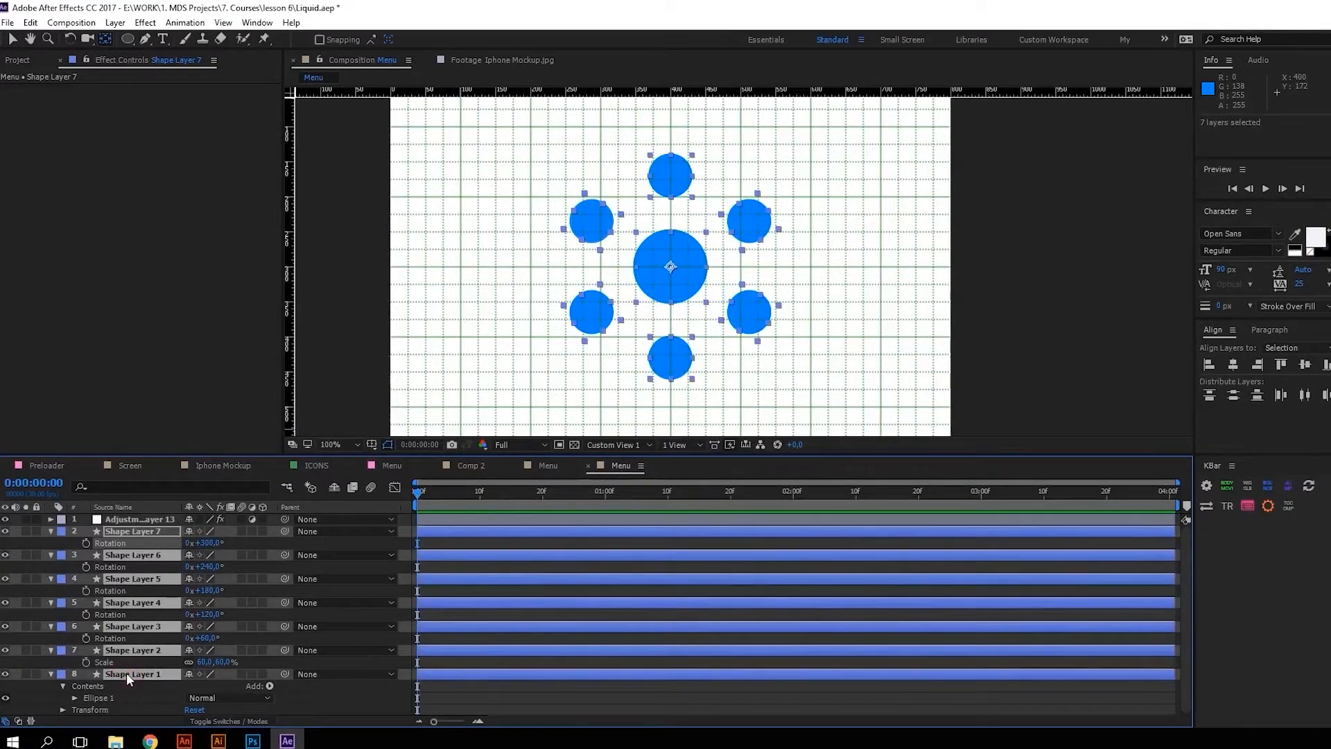
pyautogui.keyDown('ctrl'); pyautogui.click(126, 672); pyautogui.keyUp('ctrl')
pyautogui.hotkey('alt', 'shift', 'p')
pyautogui.hotkey('shift', 'pagedown')
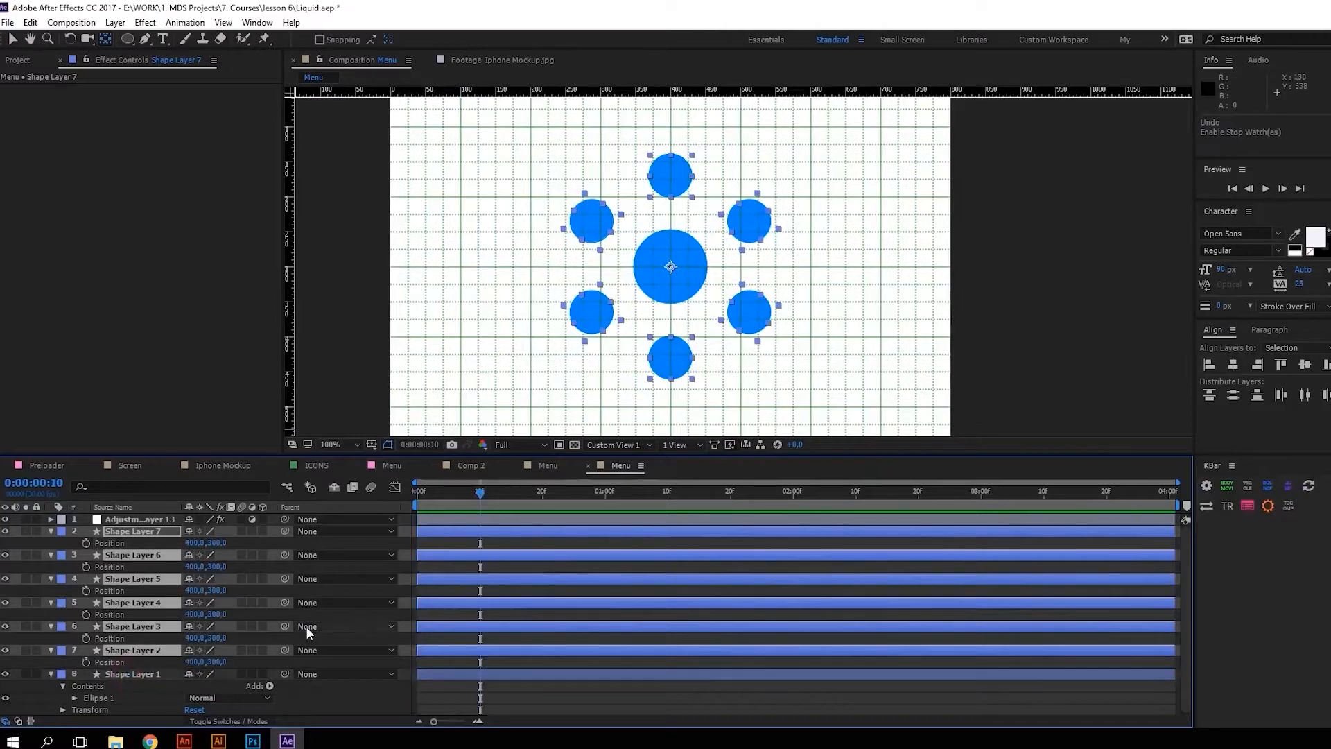
pyautogui.hotkey('ctrl', 'alt', 'Home')
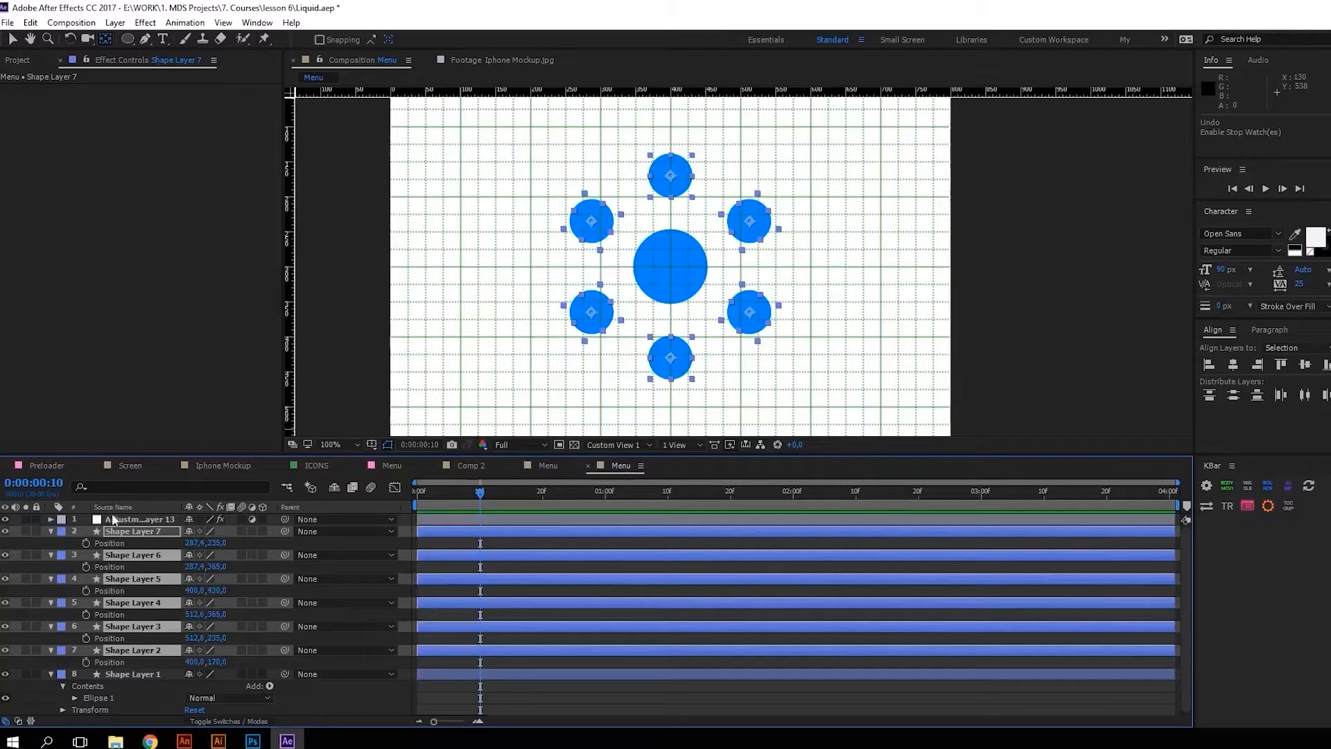
pyautogui.click(87, 543)
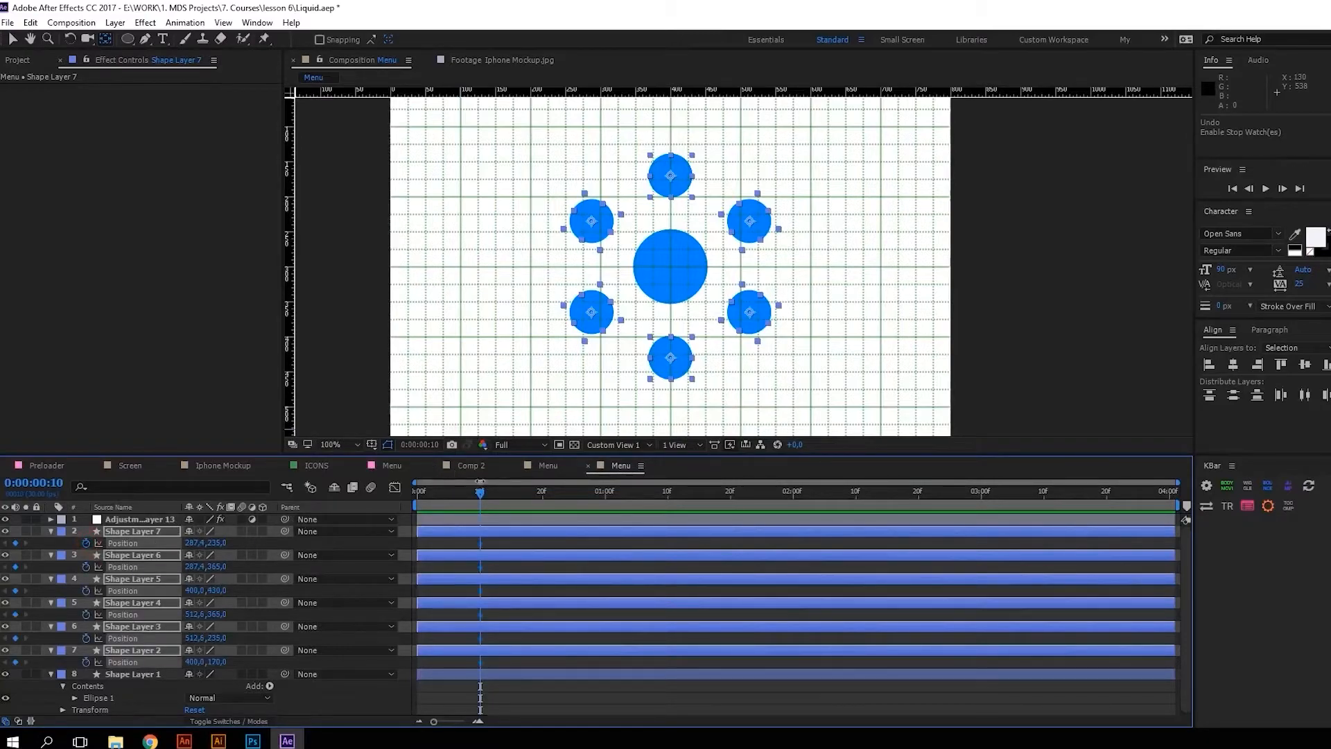
# - Keyframe all six small circles at the composition centre, 400, 300, on frame 0 and preview the motion
pyautogui.press('Home')
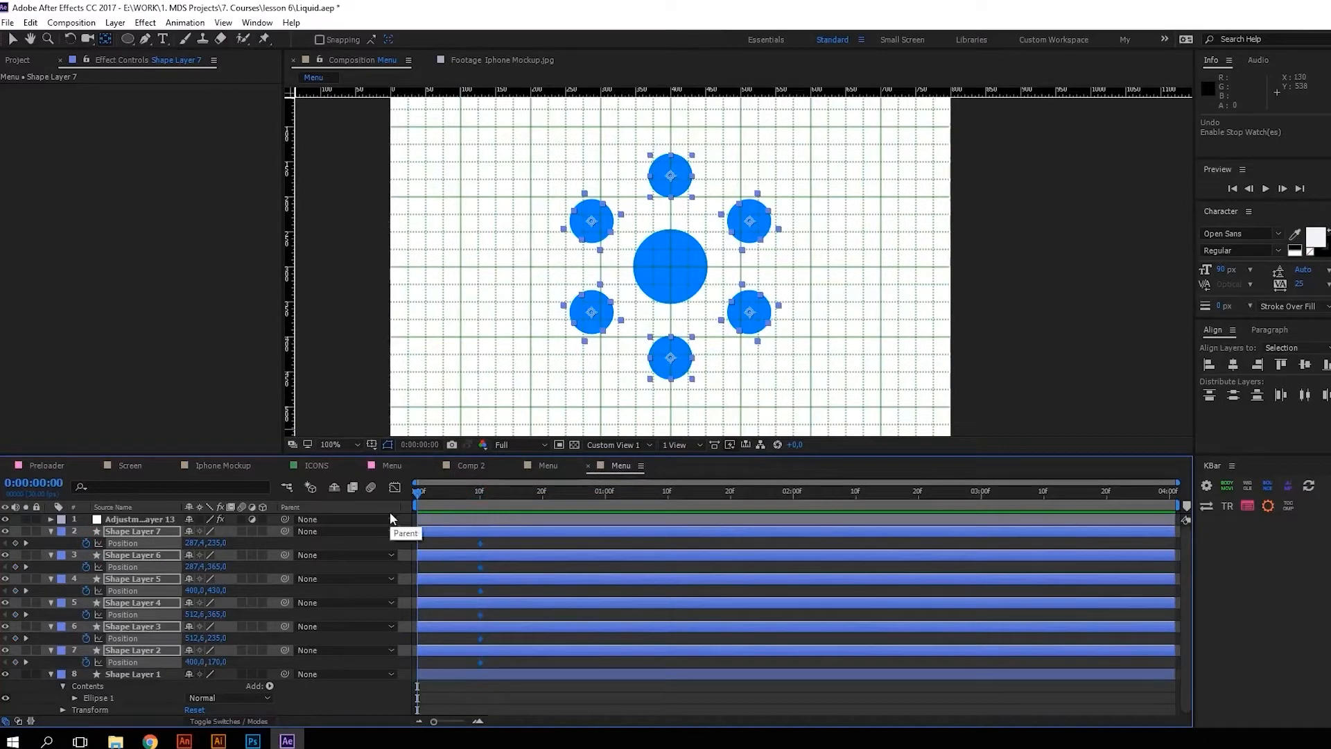
pyautogui.press('space')
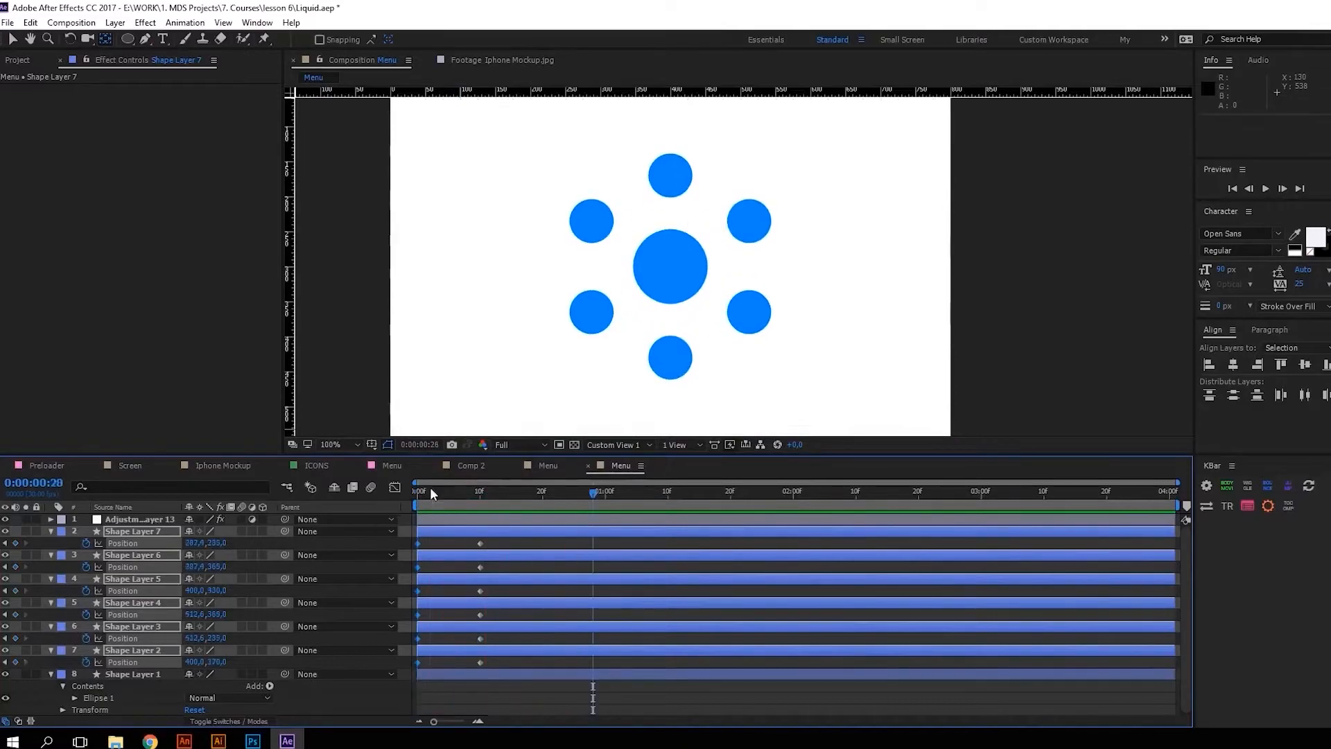
pyautogui.click(424, 491)
# - Apply Easy Ease to the small circles' starting position keyframes, leaving the frame 10 keyframes linear
pyautogui.moveTo(496, 542); pyautogui.dragTo(388, 667)
pyautogui.press('F9')
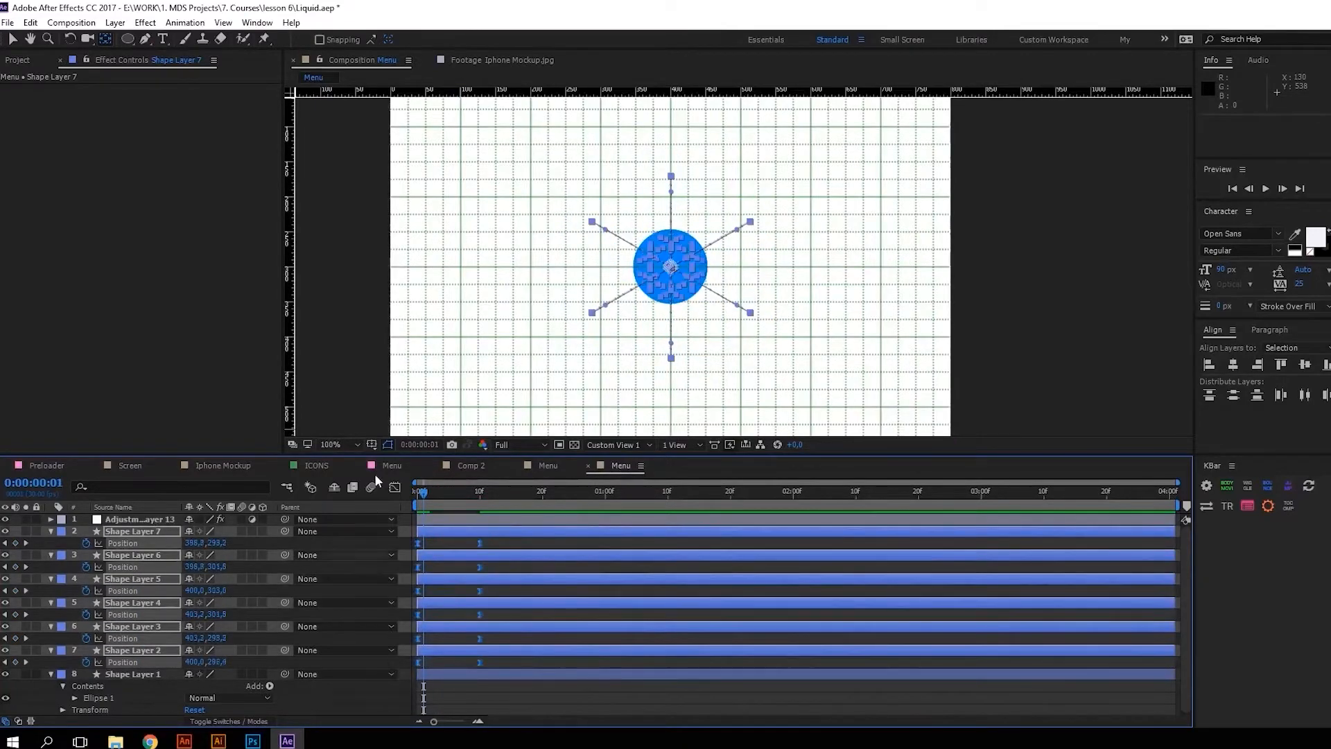
pyautogui.click(394, 487)
pyautogui.click(394, 487)
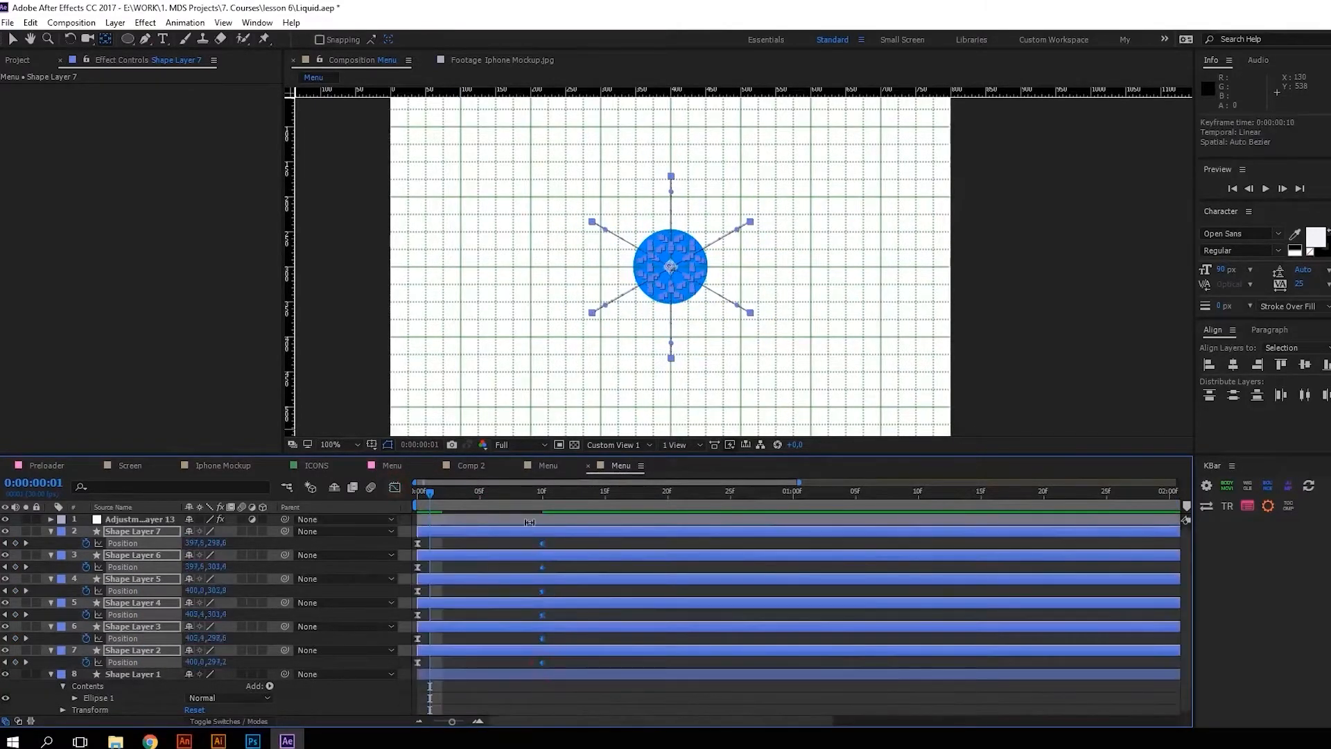
# - Offset Shape Layers 3 to 7 in time by two frames each, from frame 2 to frame 10, and preview the stagger
pyautogui.click(530, 492)
pyautogui.scroll(2, 498, 630)
pyautogui.scroll(-1, 498, 630)
pyautogui.click(498, 628)
pyautogui.press('v')
pyautogui.scroll(1, 518, 690)
pyautogui.hscroll(-1, 518, 689)
pyautogui.moveTo(454, 626); pyautogui.dragTo(613, 602)
pyautogui.moveTo(471, 579); pyautogui.dragTo(681, 579)
pyautogui.moveTo(595, 555); pyautogui.dragTo(876, 553)
pyautogui.moveTo(646, 531); pyautogui.dragTo(995, 527)
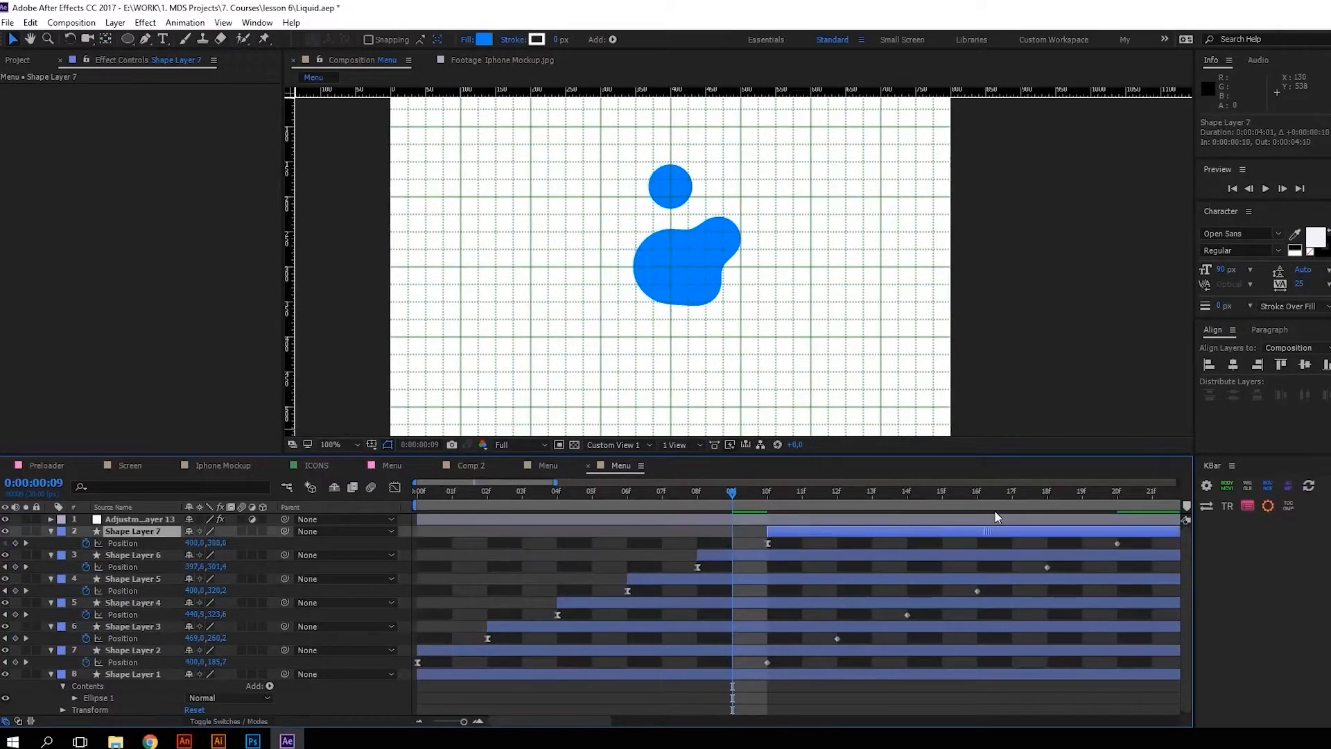
pyautogui.scroll(-3, 996, 520)
pyautogui.moveTo(474, 492); pyautogui.dragTo(417, 492)
pyautogui.press('space')
pyautogui.press('space')
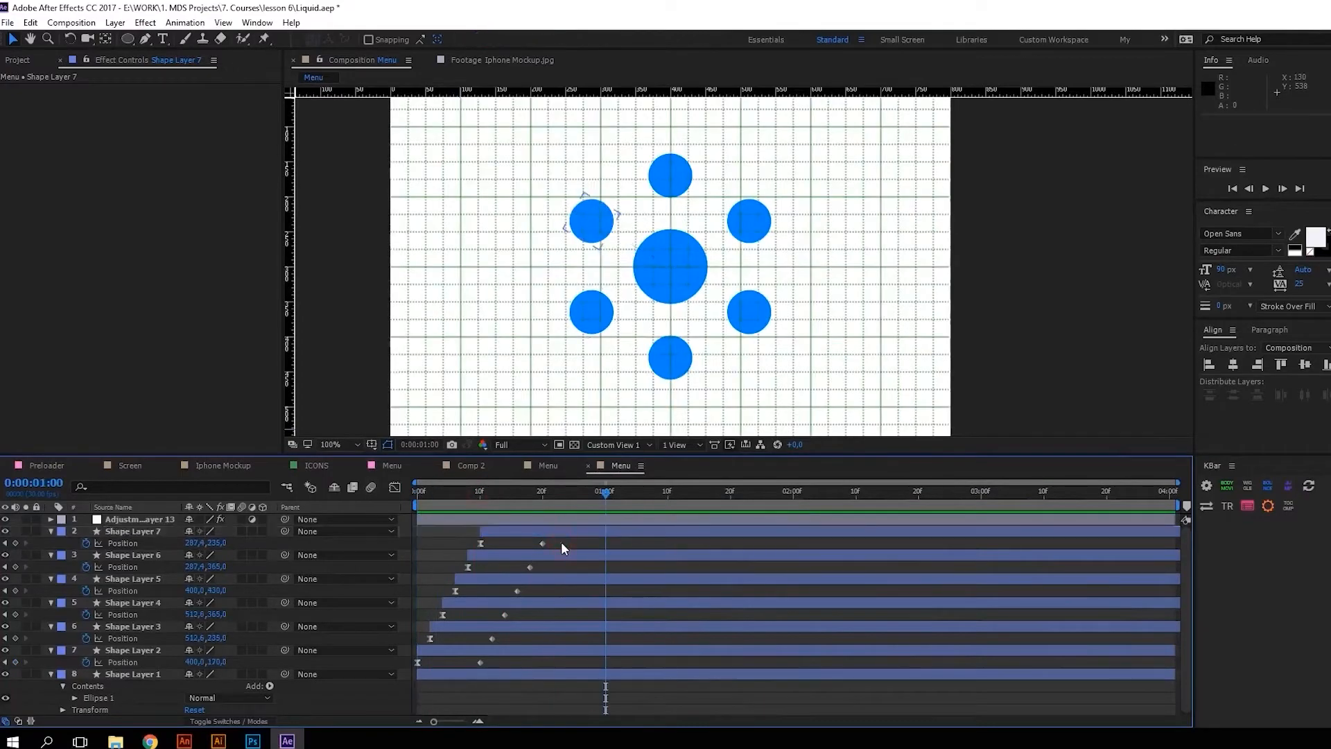
# - Paste the bounce expression (amp = .06, freq = 2, decay = 4) onto the position of the remaining small circles
pyautogui.click(456, 571)
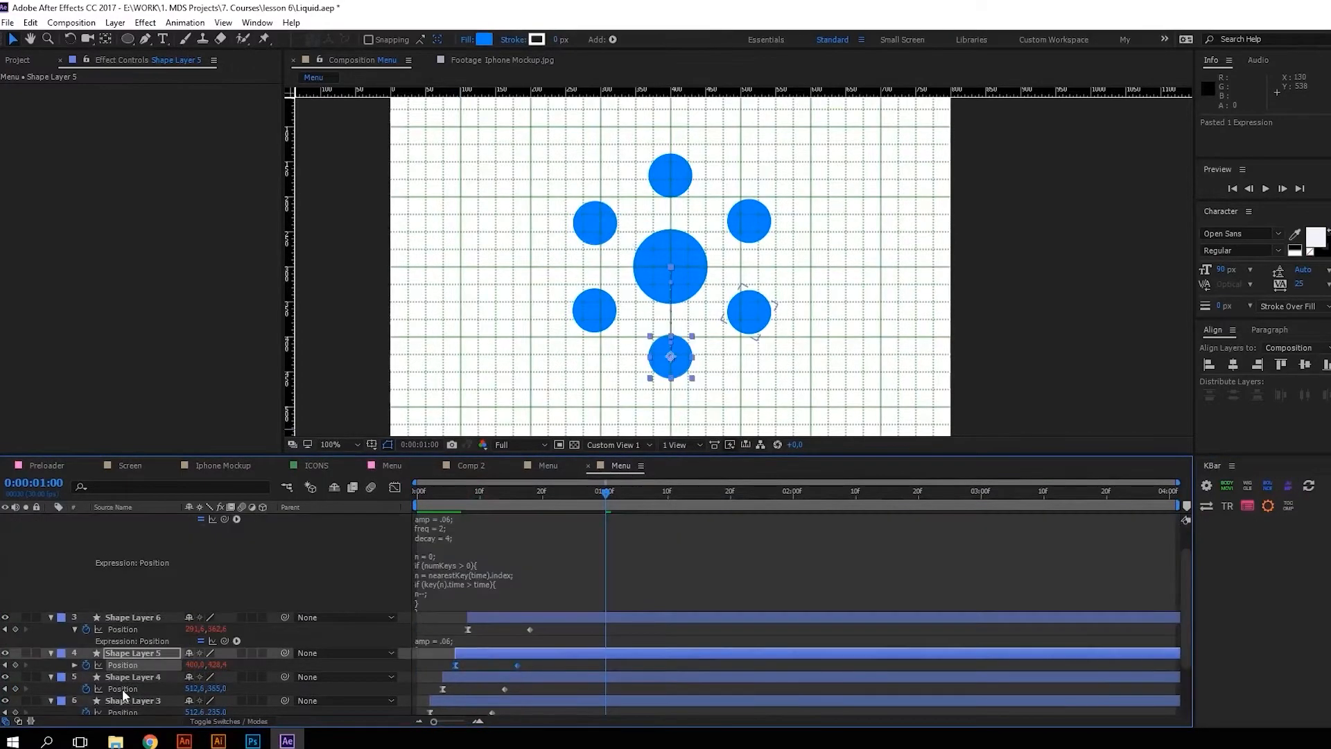
pyautogui.scroll(-2, 125, 692)
pyautogui.keyDown('shift'); pyautogui.click(126, 673); pyautogui.keyUp('shift')
pyautogui.keyDown('ctrl'); pyautogui.click(132, 673); pyautogui.keyUp('ctrl')
pyautogui.hotkey('ctrl', 'v')
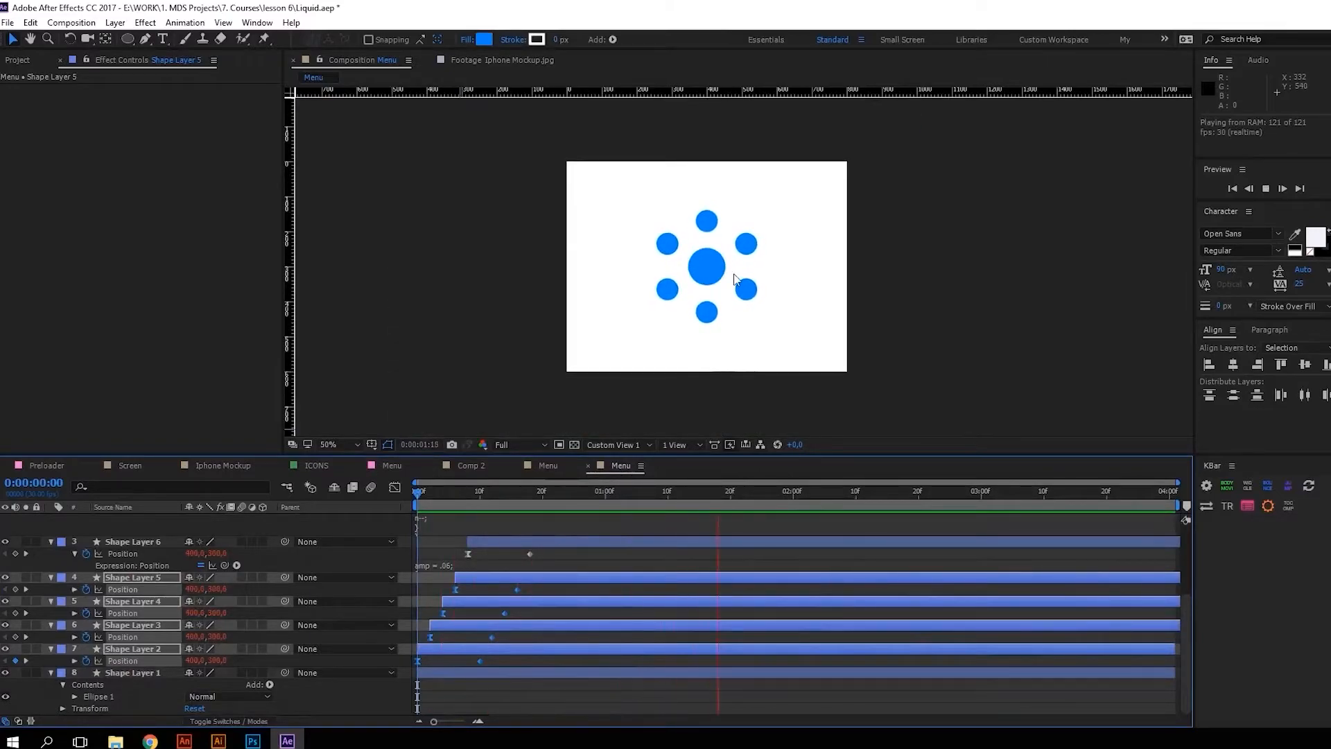
# - Keyframe the central circle's scale to 110% at frame 6 and 80% at frame 10, and ease its first two keyframes
pyautogui.press('.')
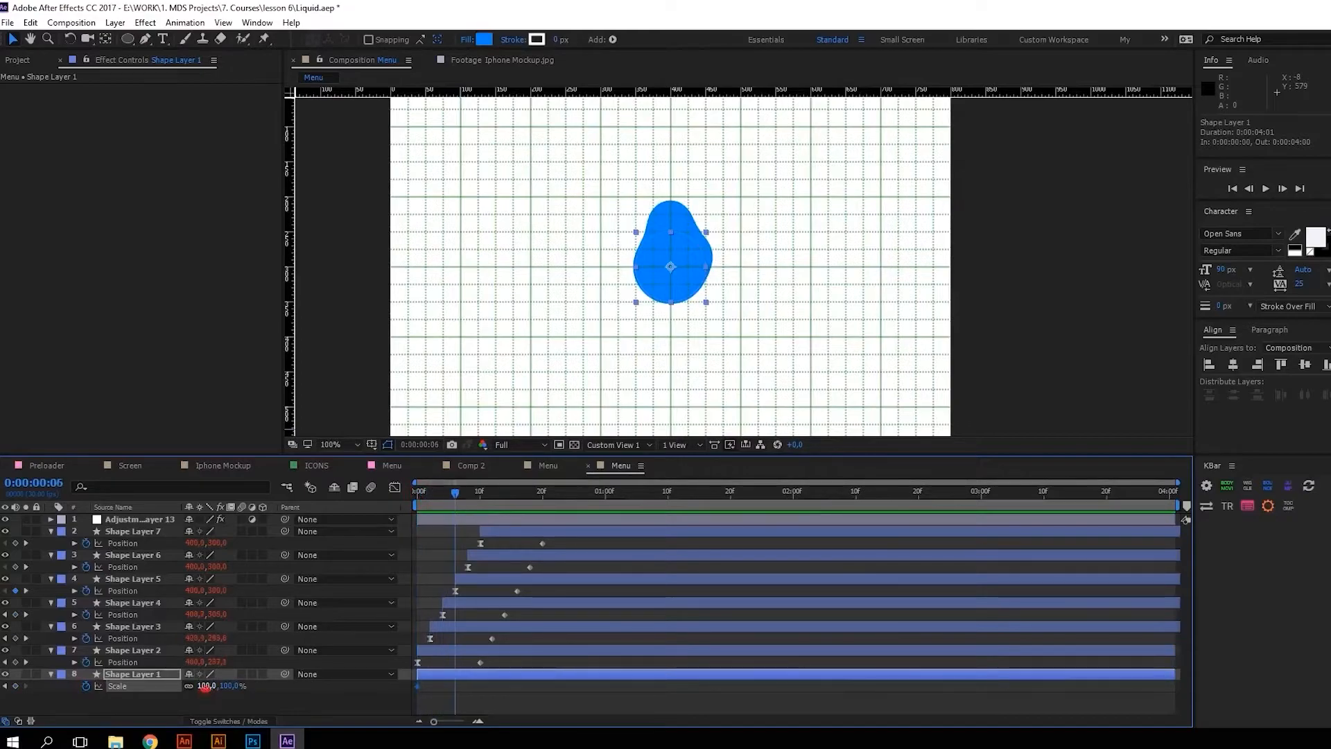
pyautogui.write('0')
pyautogui.press('Return')
pyautogui.click(480, 493)
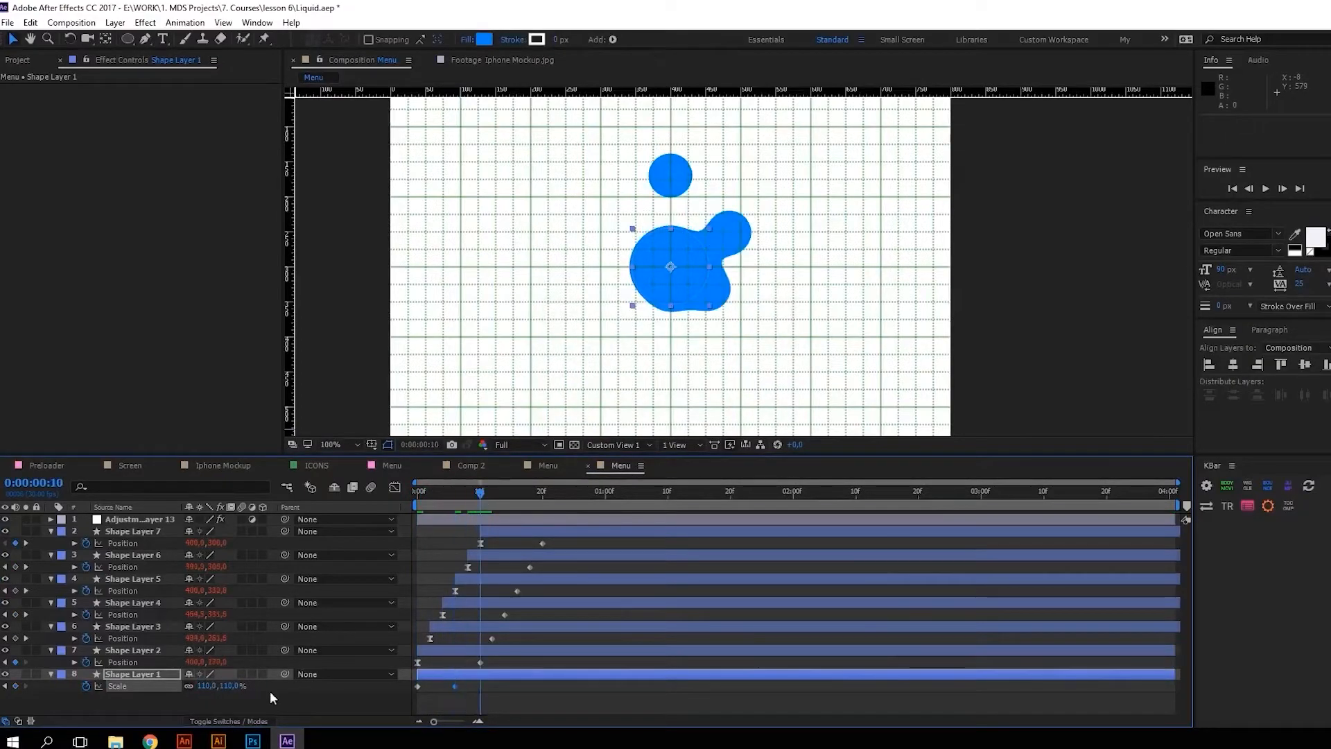
pyautogui.write('80')
pyautogui.press('Return')
pyautogui.press('space')
pyautogui.press('F9')
# - Copy only the expression from Shape Layer 2's position onto the central circle's scale and preview the bounce
pyautogui.rightClick(133, 663)
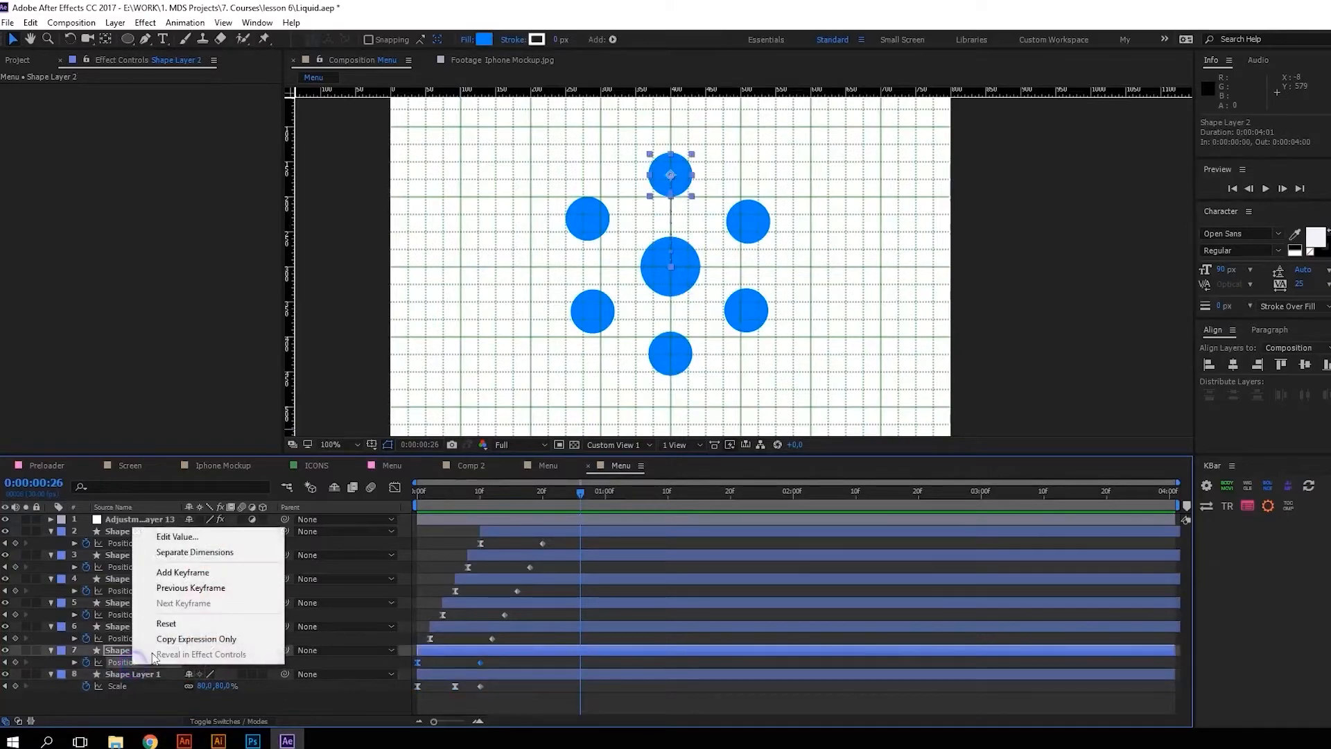
pyautogui.click(172, 637)
pyautogui.click(136, 686)
pyautogui.hotkey('ctrl', 'v')
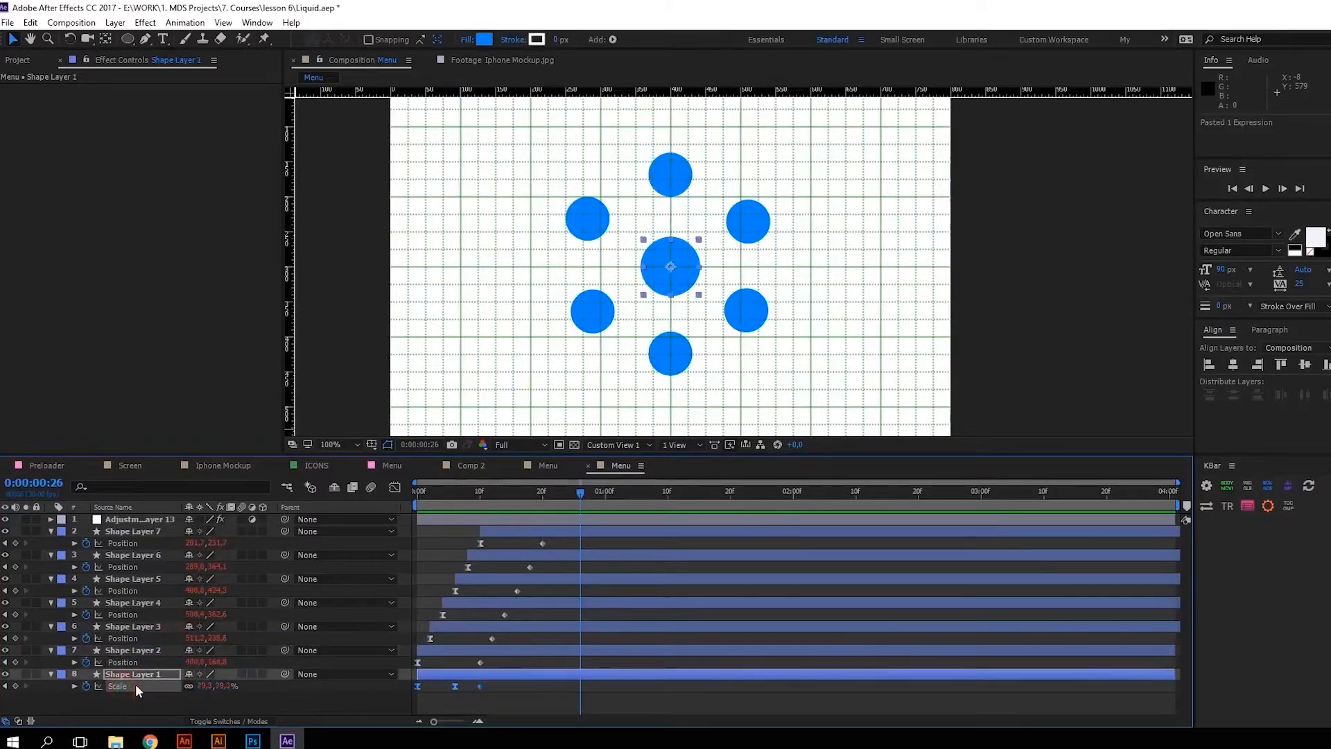
pyautogui.press('space')
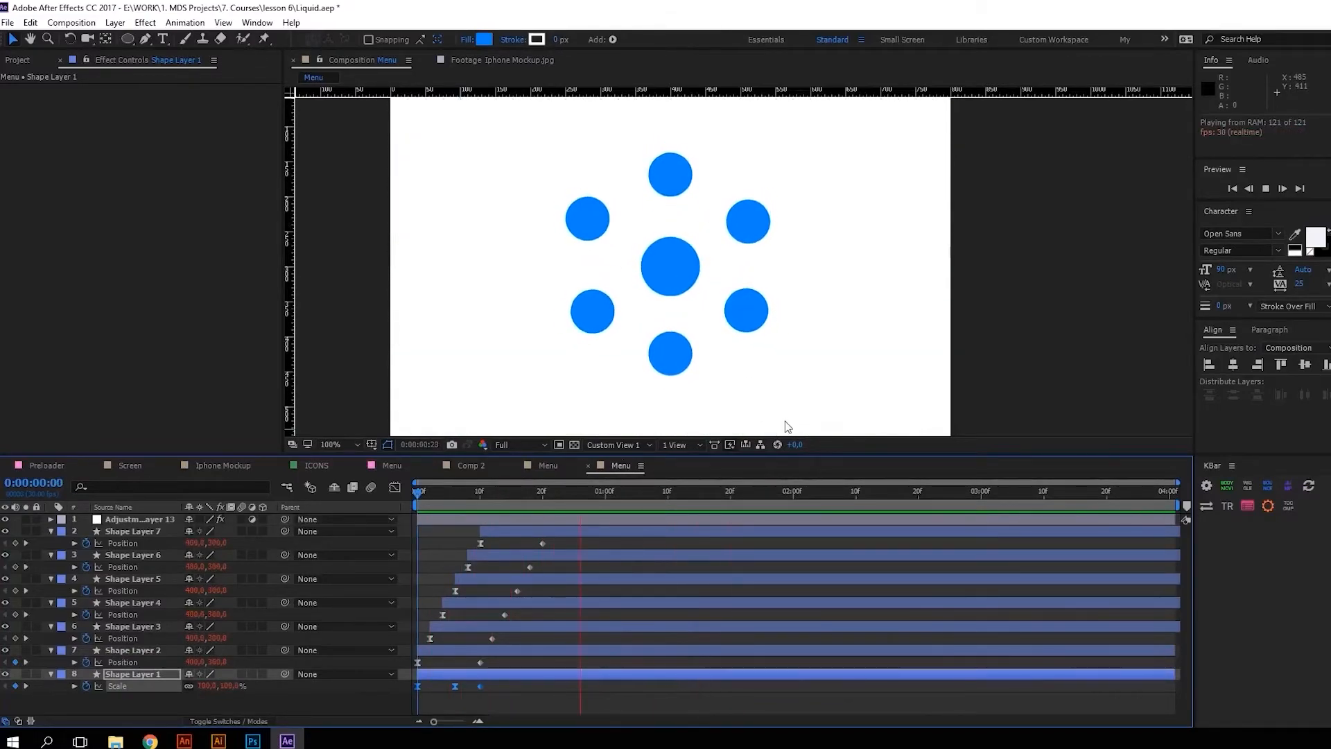
# - Copy the position keyframes of each of the six small circles and paste them on the same layers at 2:02
pyautogui.click(741, 493)
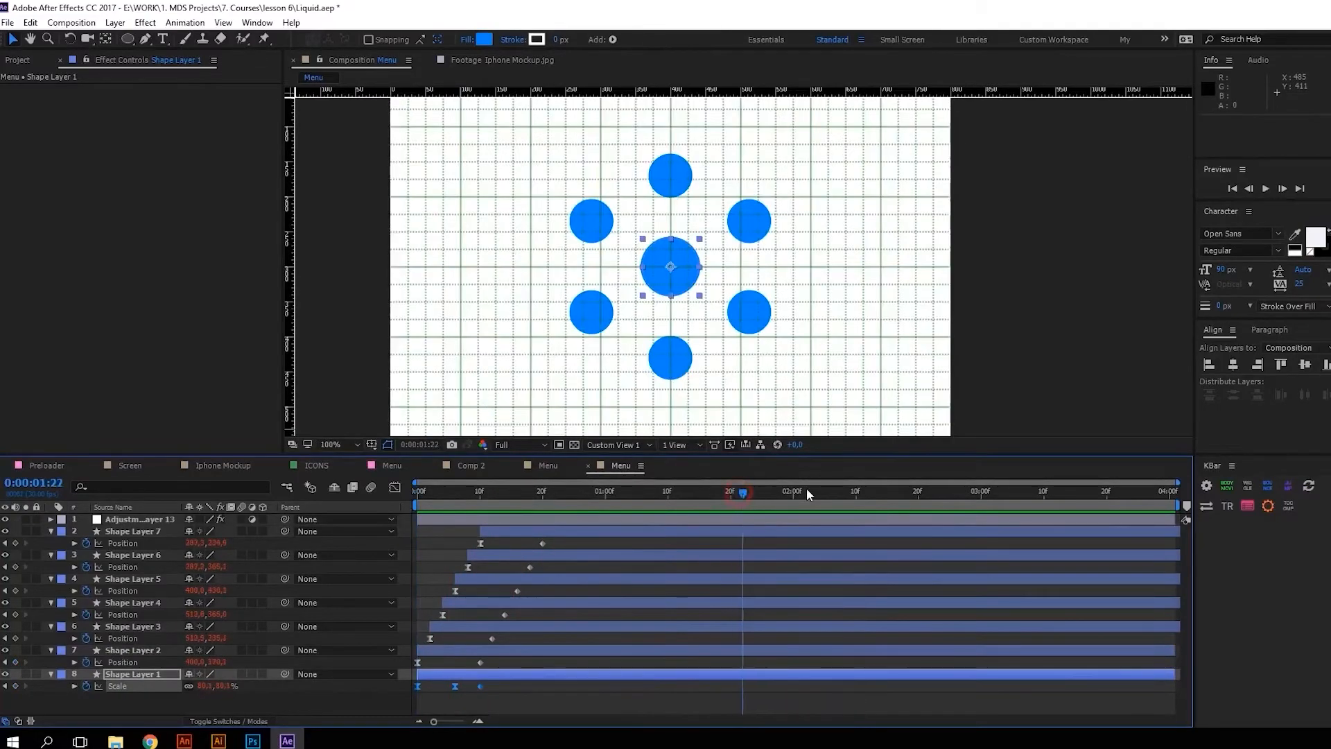
pyautogui.moveTo(563, 538); pyautogui.dragTo(468, 552)
pyautogui.hotkey('ctrl', 'c')
pyautogui.hotkey('ctrl', 'v')
pyautogui.moveTo(551, 563); pyautogui.dragTo(456, 577)
pyautogui.hotkey('ctrl', 'c')
pyautogui.hotkey('ctrl', 'v')
pyautogui.moveTo(540, 586); pyautogui.dragTo(445, 600)
pyautogui.hotkey('ctrl', 'c')
pyautogui.hotkey('ctrl', 'v')
pyautogui.moveTo(529, 614); pyautogui.dragTo(413, 673)
pyautogui.hotkey('ctrl', 'c')
pyautogui.hotkey('ctrl', 'v')
pyautogui.hotkey('ctrl', 'c')
pyautogui.hotkey('ctrl', 'v')
pyautogui.hotkey('ctrl', 'c')
pyautogui.hotkey('ctrl', 'v')
# - Time-reverse the six small circles' pasted position keyframes and apply Easy Ease to them
pyautogui.moveTo(794, 543); pyautogui.dragTo(885, 670)
pyautogui.rightClick(868, 614)
pyautogui.moveTo(932, 604)
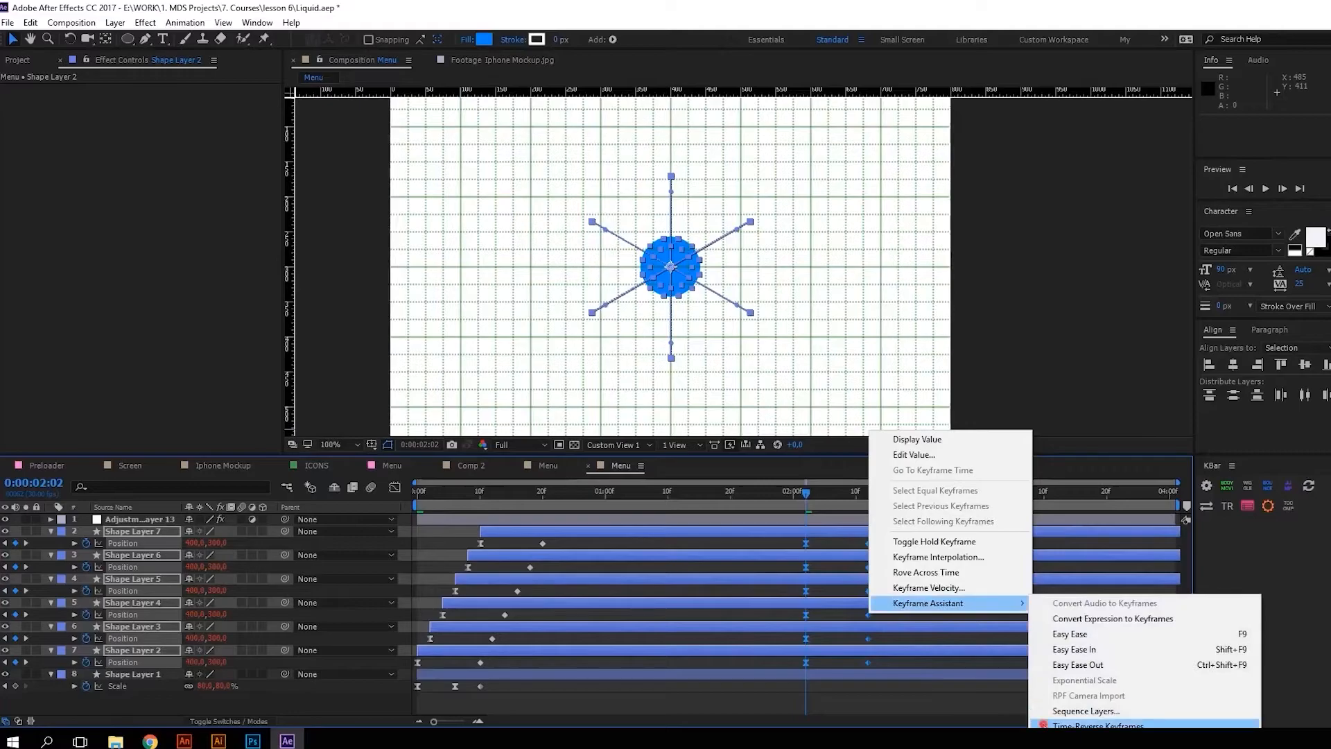
pyautogui.click(1052, 723)
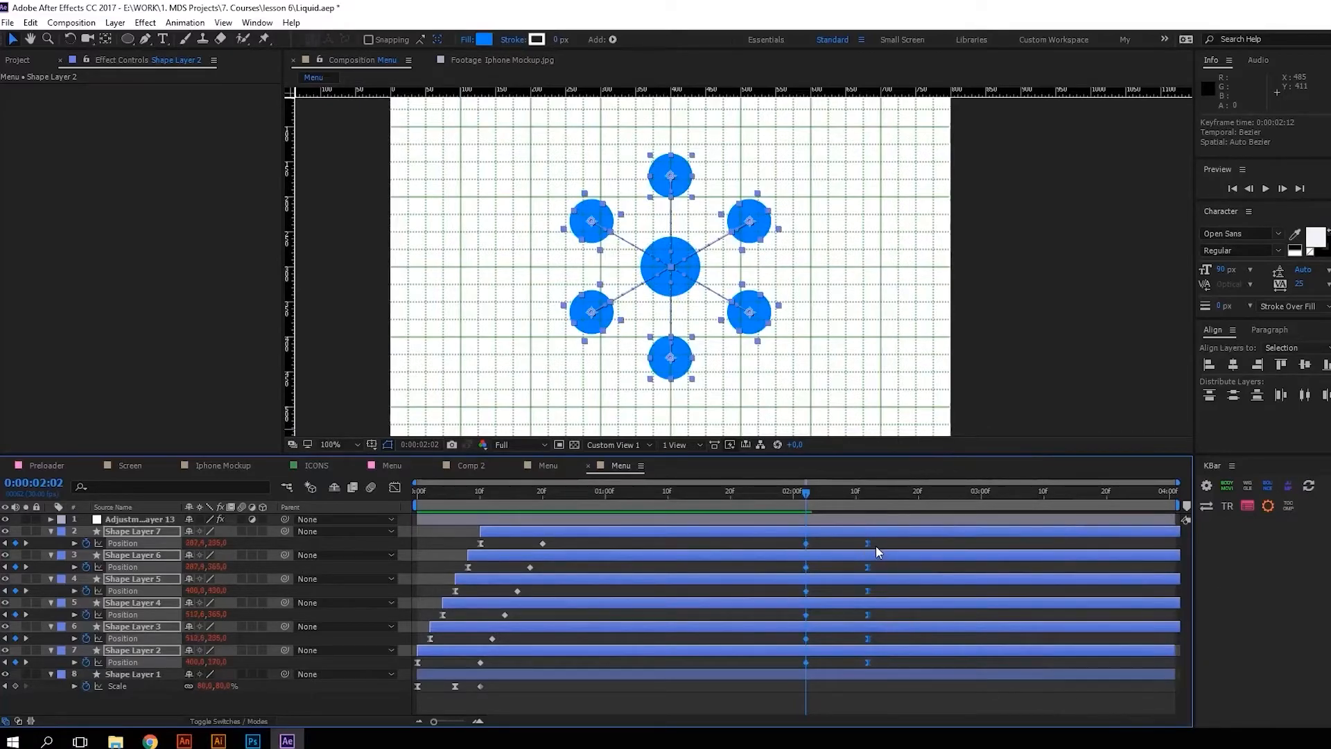
pyautogui.press('F9')
# - Add reversed scale keyframes to the central circle at 2:02 and stagger the closing position keyframes of Shape Layers 6 to 3 two frames apart
pyautogui.press('space')
pyautogui.click(813, 496)
pyautogui.moveTo(877, 587); pyautogui.dragTo(577, 573)
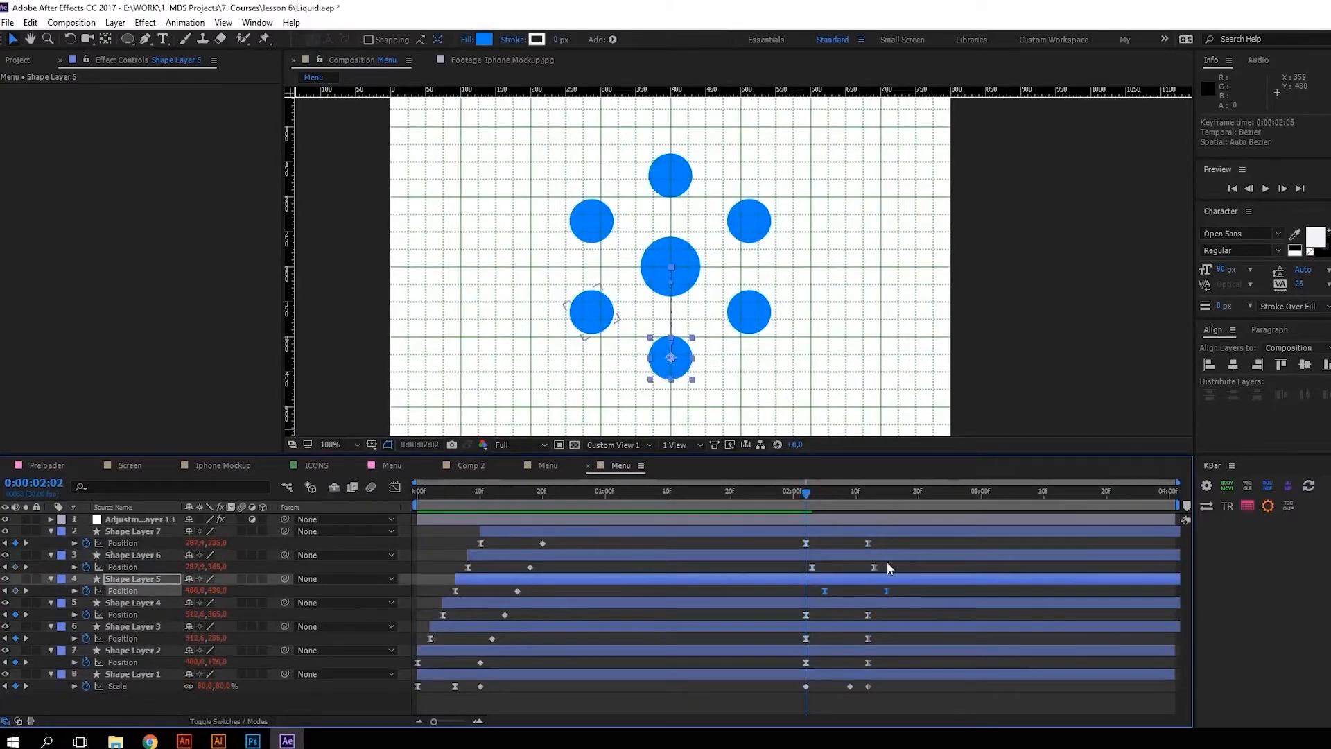
pyautogui.scroll(3, 888, 565)
pyautogui.moveTo(585, 567); pyautogui.dragTo(602, 567)
pyautogui.moveTo(550, 609); pyautogui.dragTo(775, 669)
pyautogui.moveTo(617, 591); pyautogui.dragTo(631, 592)
pyautogui.moveTo(549, 609); pyautogui.dragTo(773, 667)
pyautogui.moveTo(587, 616); pyautogui.dragTo(840, 670)
pyautogui.moveTo(824, 639); pyautogui.dragTo(857, 640)
# - Delay Shape Layer 2's closing position keyframes past those of Shape Layer 3, and delay the central circle's last two scale keyframes
pyautogui.moveTo(873, 654); pyautogui.dragTo(683, 669)
pyautogui.moveTo(698, 663); pyautogui.dragTo(747, 675)
pyautogui.scroll(-2, 783, 683)
pyautogui.moveTo(782, 700); pyautogui.dragTo(669, 686)
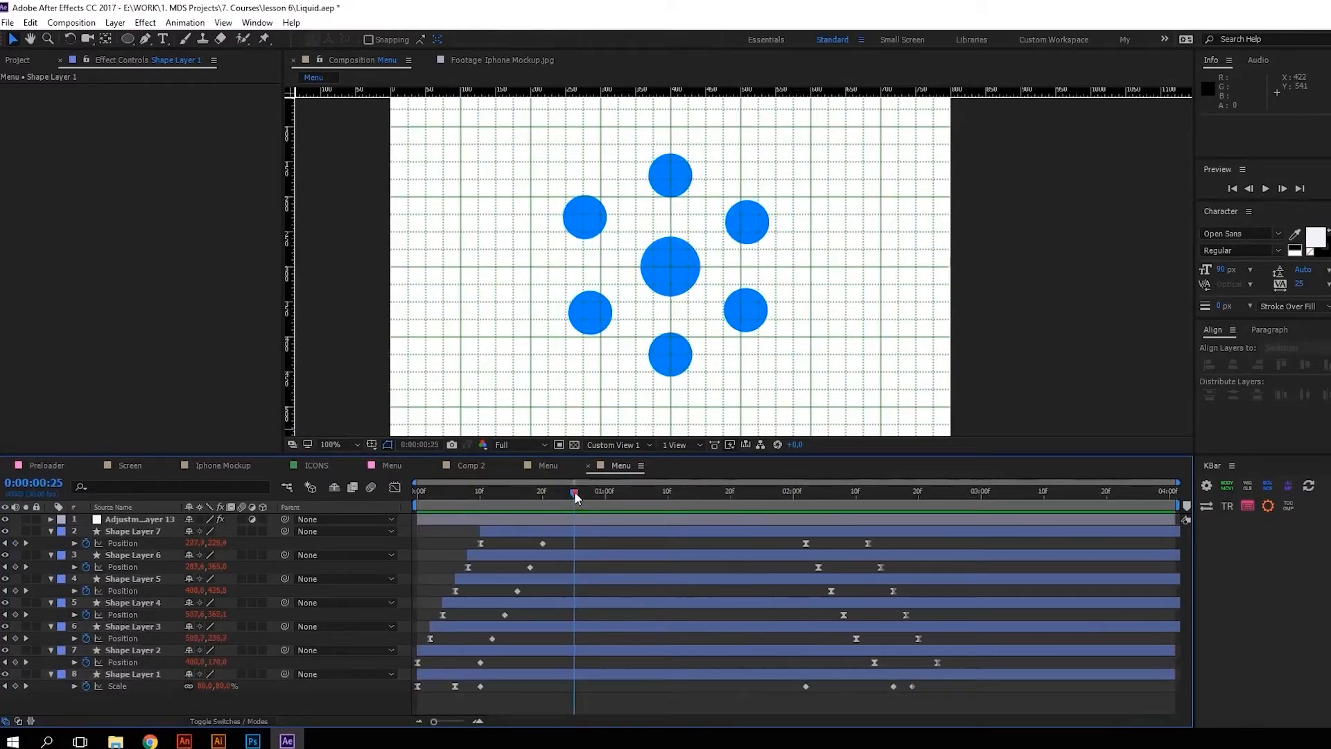
# - At 1:02, draw a vertical white line about 30 px long with a 4 px stroke in the middle of the central circle
pyautogui.moveTo(575, 497); pyautogui.dragTo(617, 489)
pyautogui.scroll(2, 697, 305)
pyautogui.press('g')
pyautogui.scroll(3, 664, 250)
pyautogui.click(638, 403)
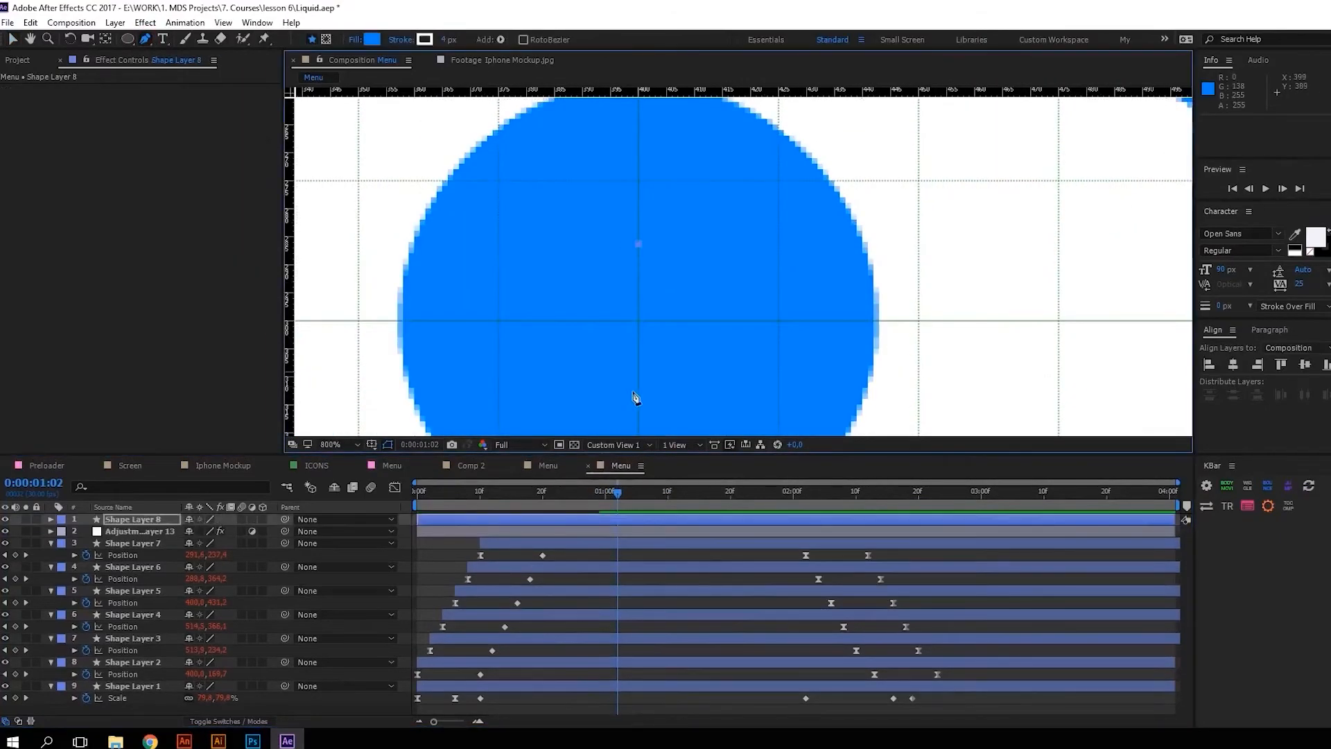
pyautogui.click(639, 234)
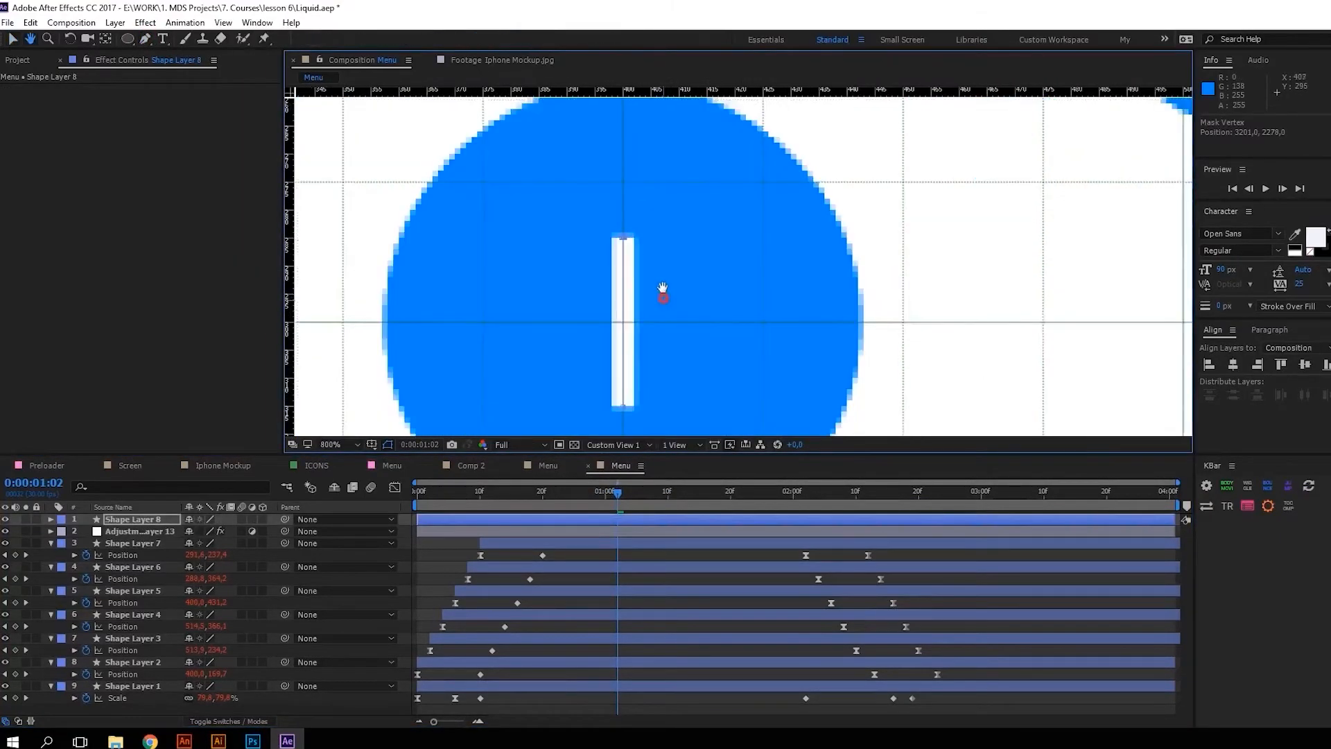
# - Change the line cap style of the white line's stroke
pyautogui.click(51, 518)
pyautogui.click(63, 531)
pyautogui.click(75, 543)
pyautogui.click(87, 568)
pyautogui.click(219, 627)
pyautogui.click(221, 656)
# - Duplicate the white line at a right angle to form a plus sign, and parent its layer to Shape Layer 1
pyautogui.click(86, 567)
pyautogui.click(104, 556)
pyautogui.hotkey('ctrl', 'd')
pyautogui.click(87, 567)
pyautogui.click(130, 579)
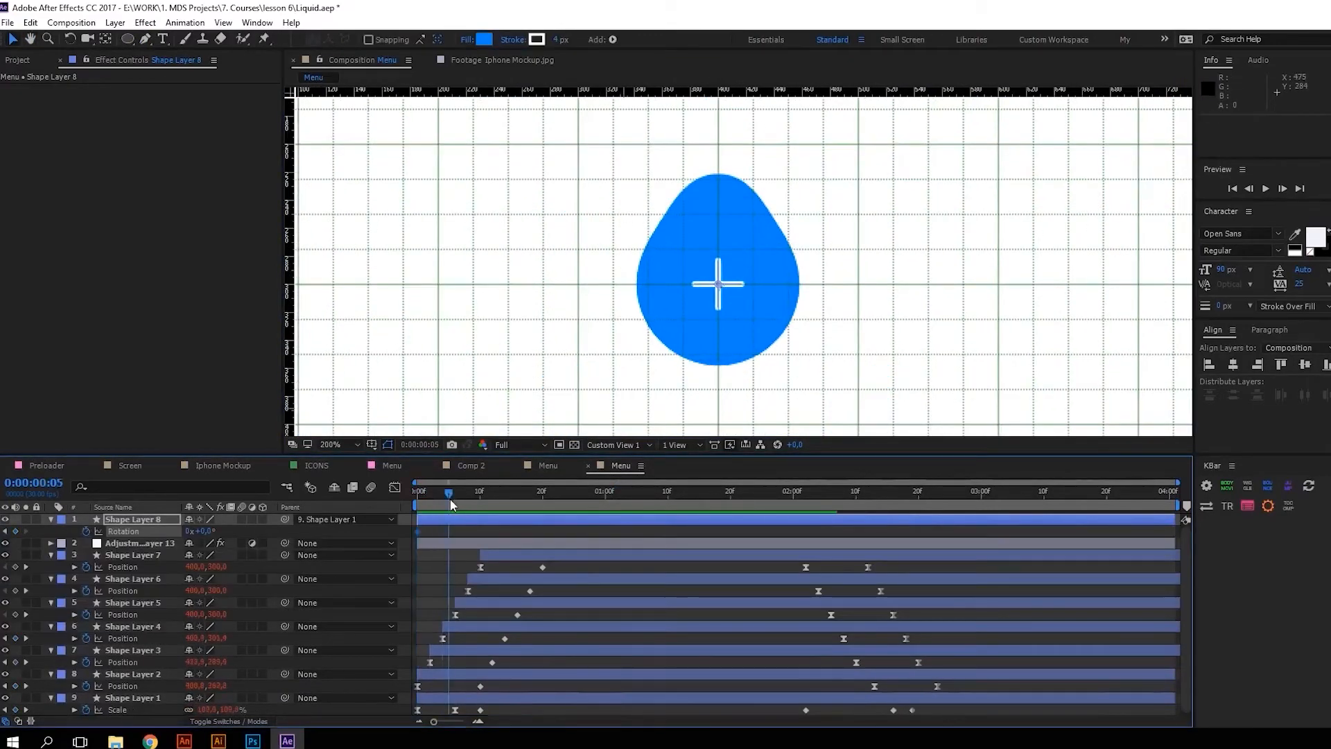
# - Animate the plus sign's rotation to 45° between frame 6 and frame 10 and preview it
pyautogui.moveTo(451, 504); pyautogui.dragTo(480, 499)
pyautogui.write('45')
pyautogui.press('Return')
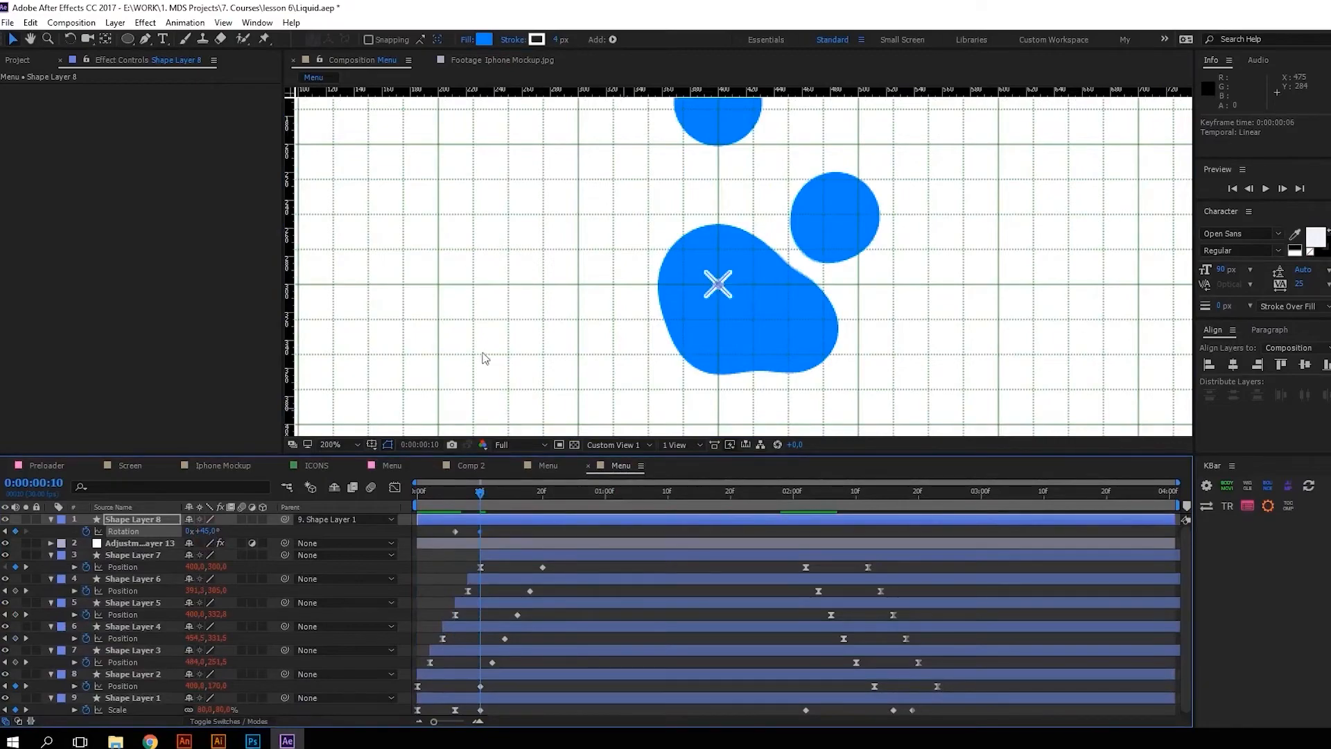
pyautogui.press('space')
pyautogui.press('Home')
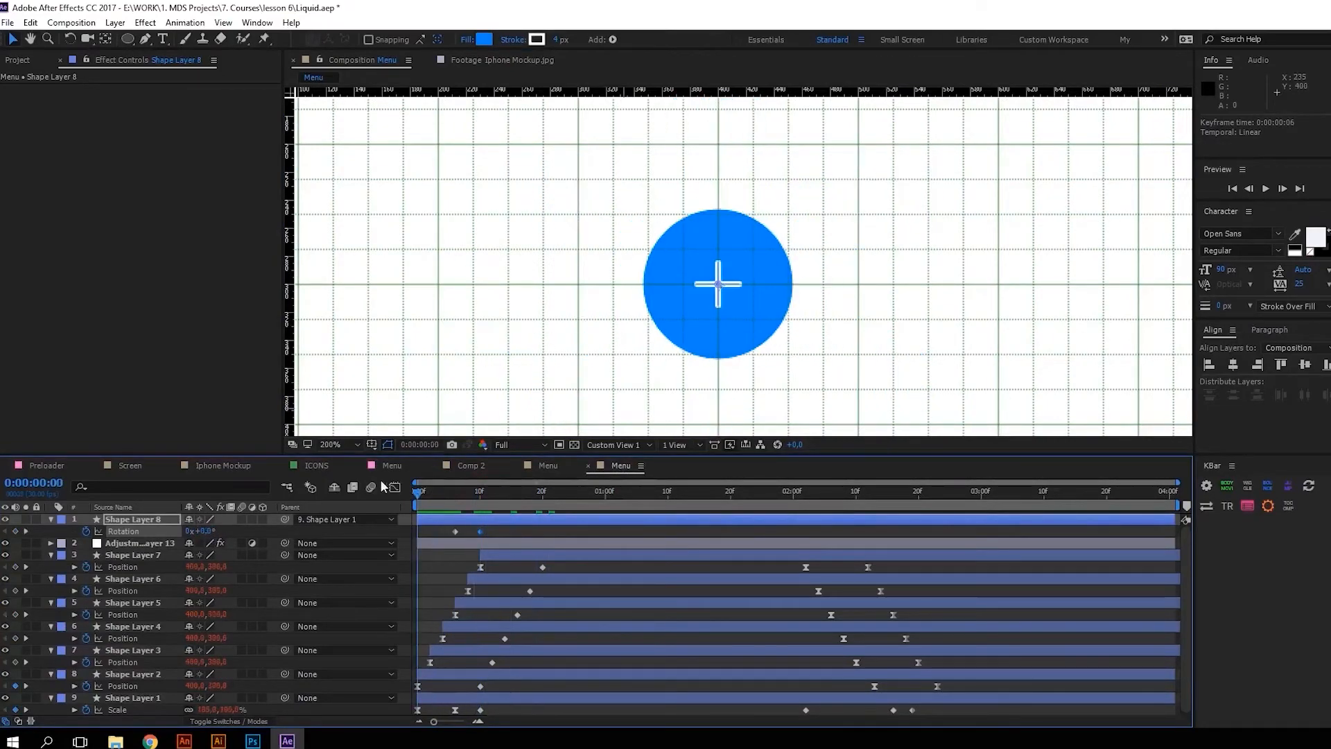
pyautogui.click(492, 531)
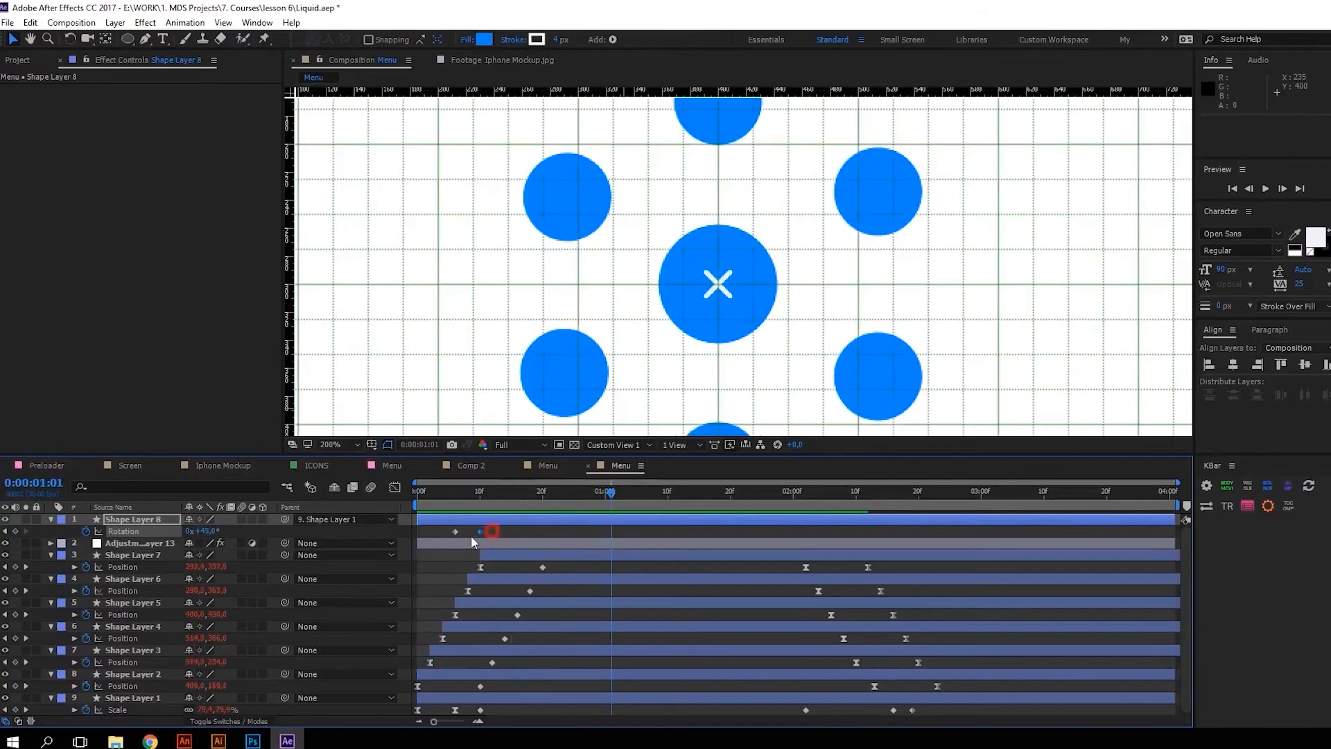
pyautogui.press(',')
# - Copy the six icon layers from the ICONS composition and paste them into the Menu composition
pyautogui.click(312, 464)
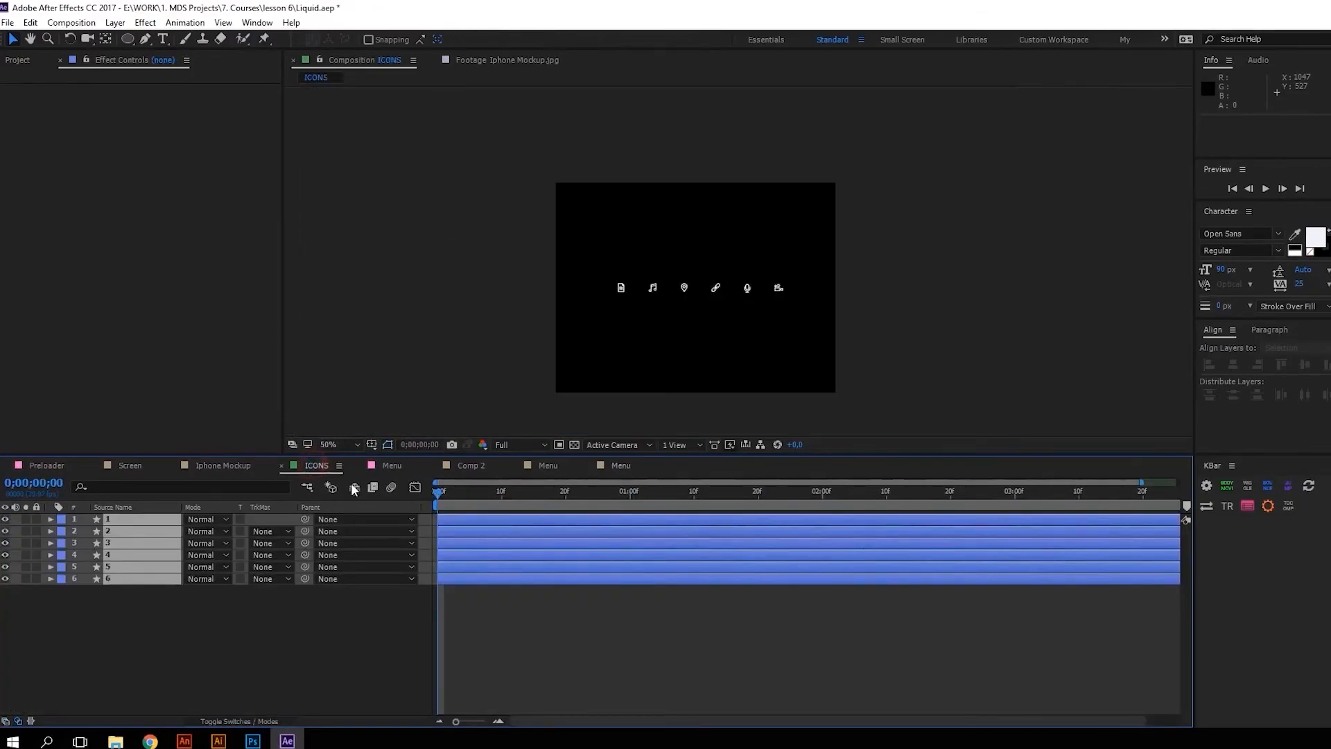
pyautogui.click(388, 443)
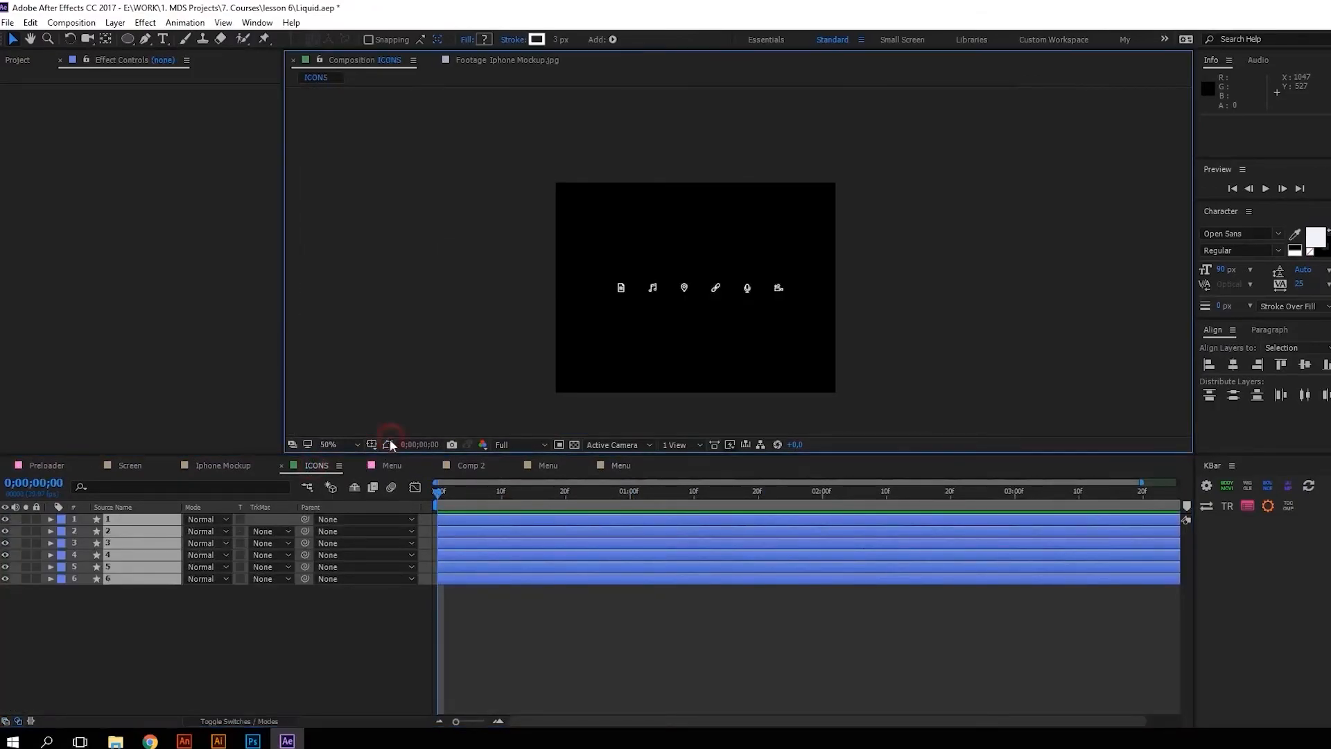
pyautogui.hotkey('ctrl', 'c')
pyautogui.click(620, 465)
pyautogui.hotkey('ctrl', 'v')
# - At 1:16, place icon layer 1 on the top circle and icon layer 2 on the upper-right circle
pyautogui.press('F2')
pyautogui.moveTo(523, 493); pyautogui.dragTo(706, 493)
pyautogui.click(124, 519)
pyautogui.moveTo(582, 276); pyautogui.dragTo(707, 214)
pyautogui.scroll(2, 735, 178)
pyautogui.scroll(-1, 703, 221)
pyautogui.click(125, 530)
pyautogui.moveTo(533, 405); pyautogui.dragTo(771, 235)
# - Place the map pin icon on the lower-right circle
pyautogui.click(125, 542)
pyautogui.moveTo(567, 319); pyautogui.dragTo(768, 408)
pyautogui.moveTo(768, 408); pyautogui.dragTo(762, 354)
pyautogui.moveTo(762, 354); pyautogui.dragTo(761, 330)
# - Place the link icon on the bottom circle
pyautogui.click(125, 530)
pyautogui.click(626, 332)
pyautogui.scroll(-2, 626, 333)
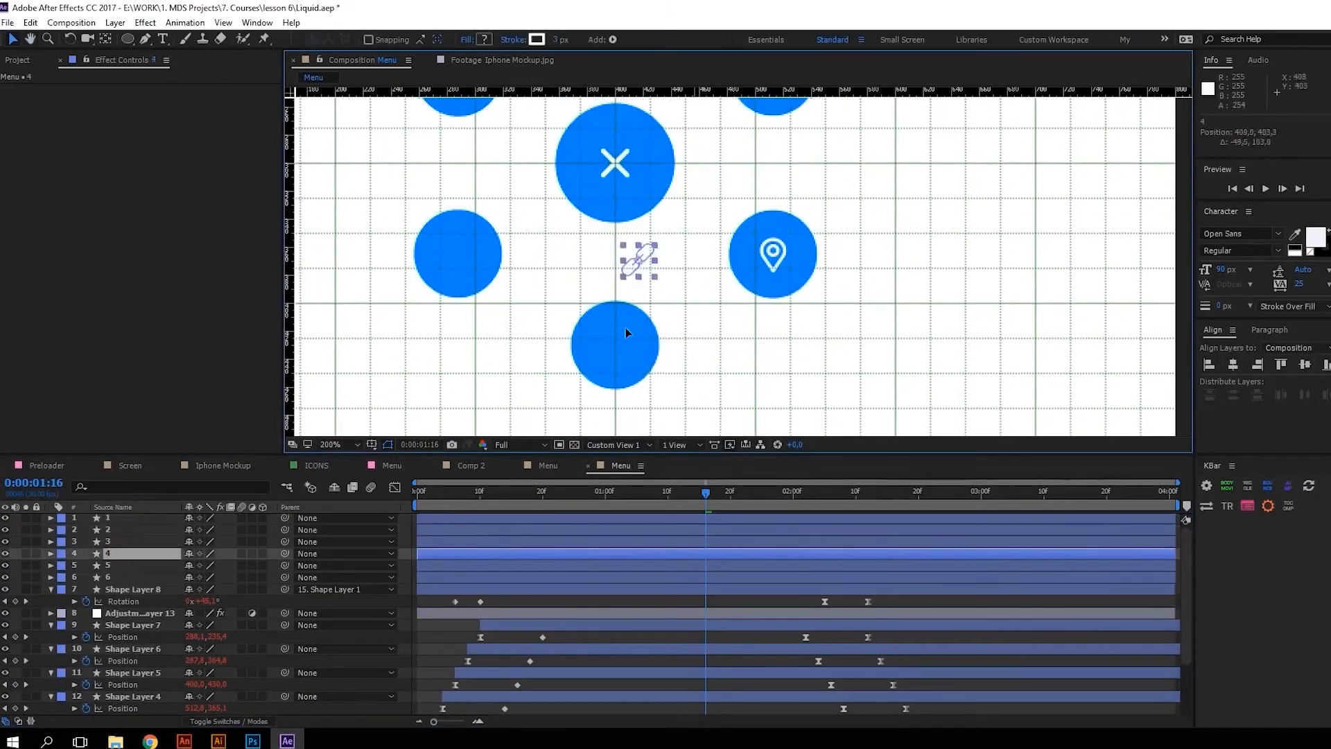
pyautogui.moveTo(621, 354); pyautogui.dragTo(621, 354)
# - Place the microphone icon on the lower-left circle and the video camera icon on the upper-left circle
pyautogui.moveTo(822, 166); pyautogui.dragTo(458, 255)
pyautogui.scroll(-1, 502, 235)
pyautogui.scroll(1, 728, 181)
pyautogui.moveTo(962, 251); pyautogui.dragTo(490, 164)
# - Hide the grid temporarily and shift the link icon 1 px down to center it on the bottom circle
pyautogui.hotkey('ctrl', "'")
pyautogui.scroll(-1, 762, 312)
pyautogui.scroll(2, 712, 388)
pyautogui.moveTo(701, 319); pyautogui.dragTo(702, 322)
pyautogui.scroll(-2, 711, 375)
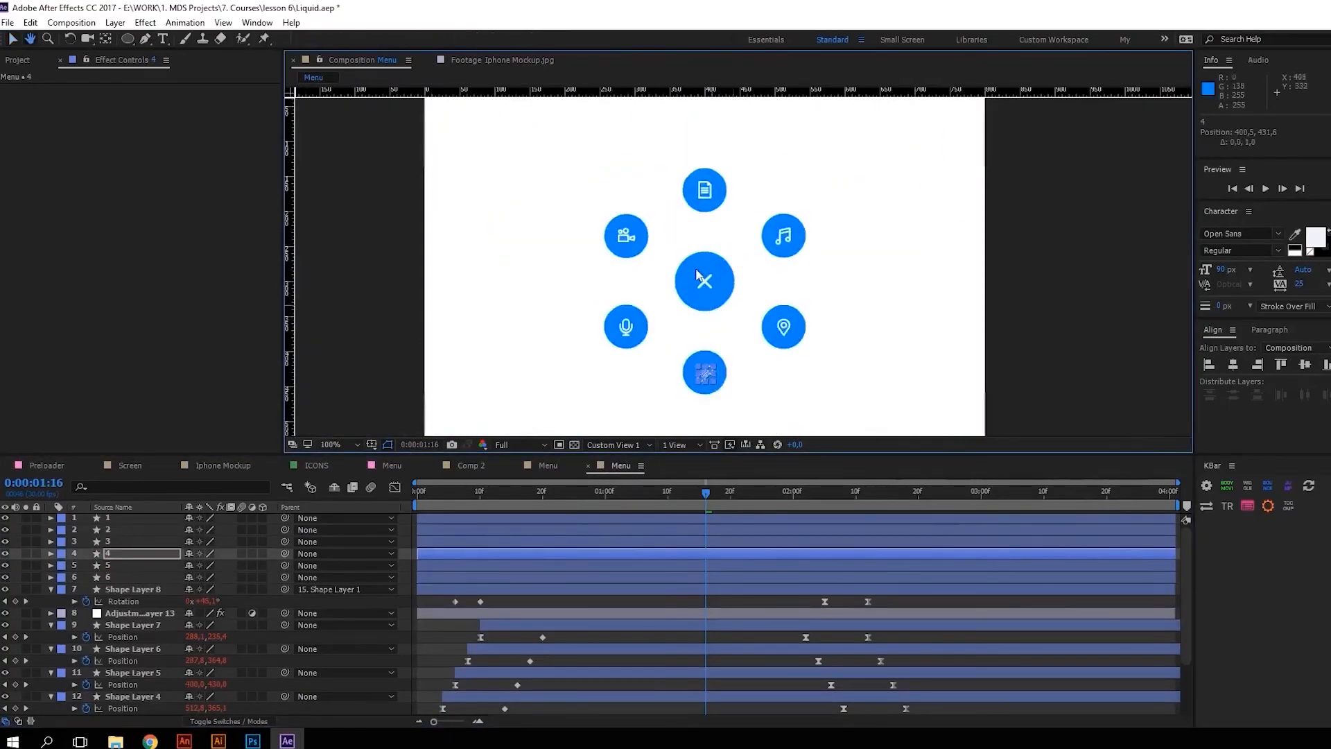
pyautogui.hotkey('ctrl', "'")
# - Name the circle layers Item 1 to Item 6 and parent icon layers 2, 3, 4 and 5 to the Item layers with matching numbers
pyautogui.click(139, 612)
pyautogui.click(309, 533)
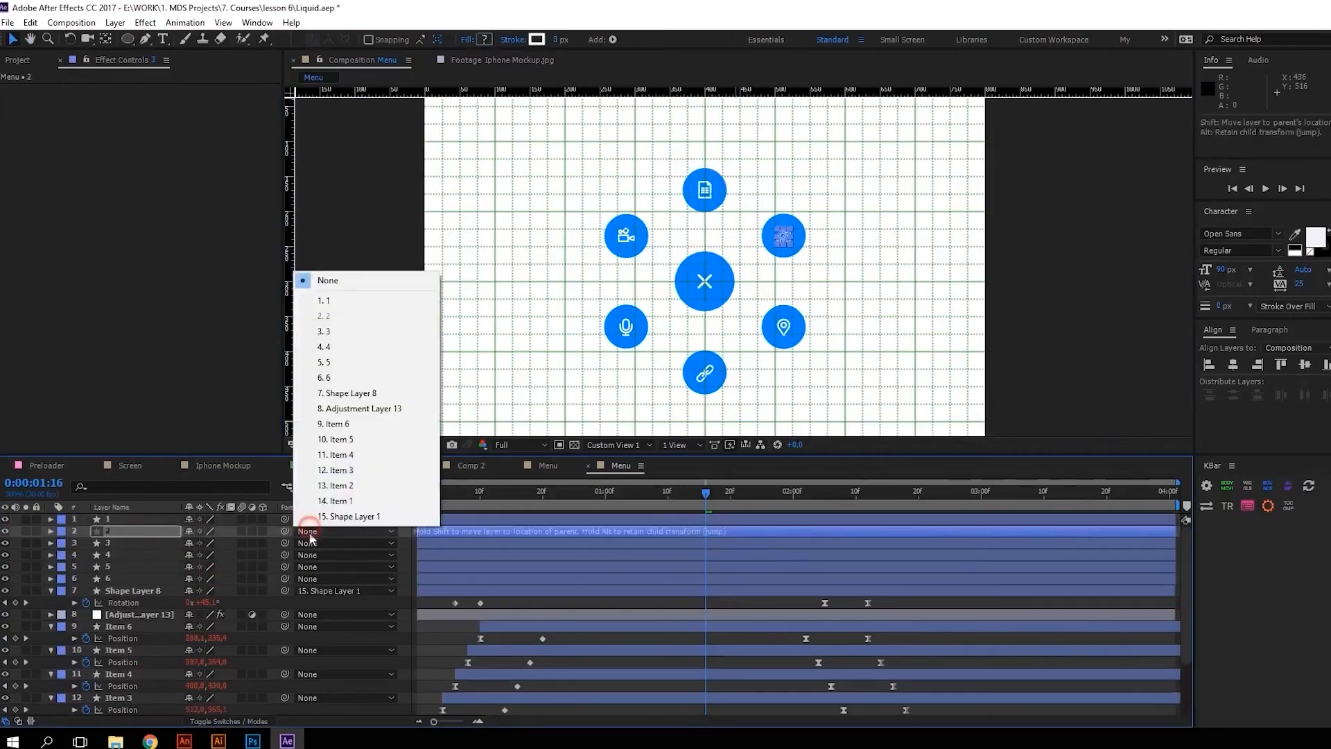
pyautogui.click(336, 485)
pyautogui.click(312, 544)
pyautogui.click(337, 482)
pyautogui.click(312, 556)
pyautogui.click(337, 478)
pyautogui.click(315, 567)
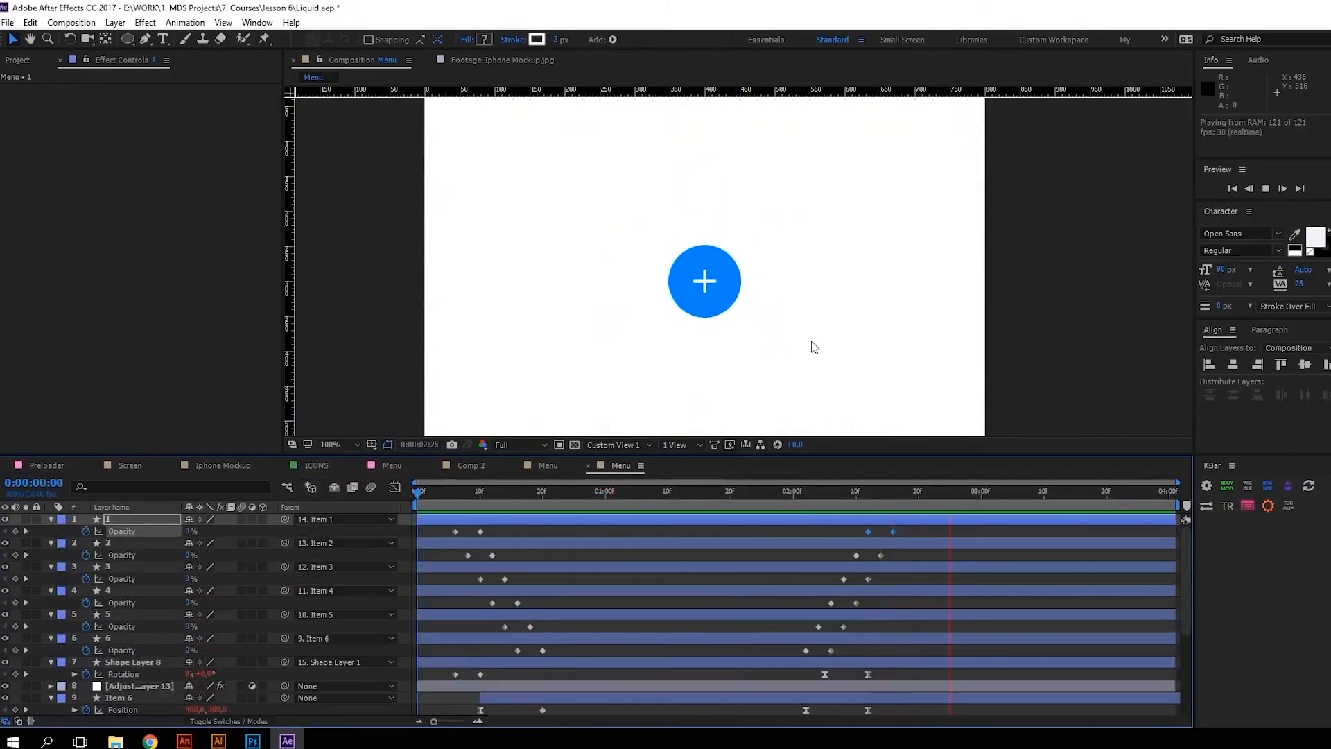